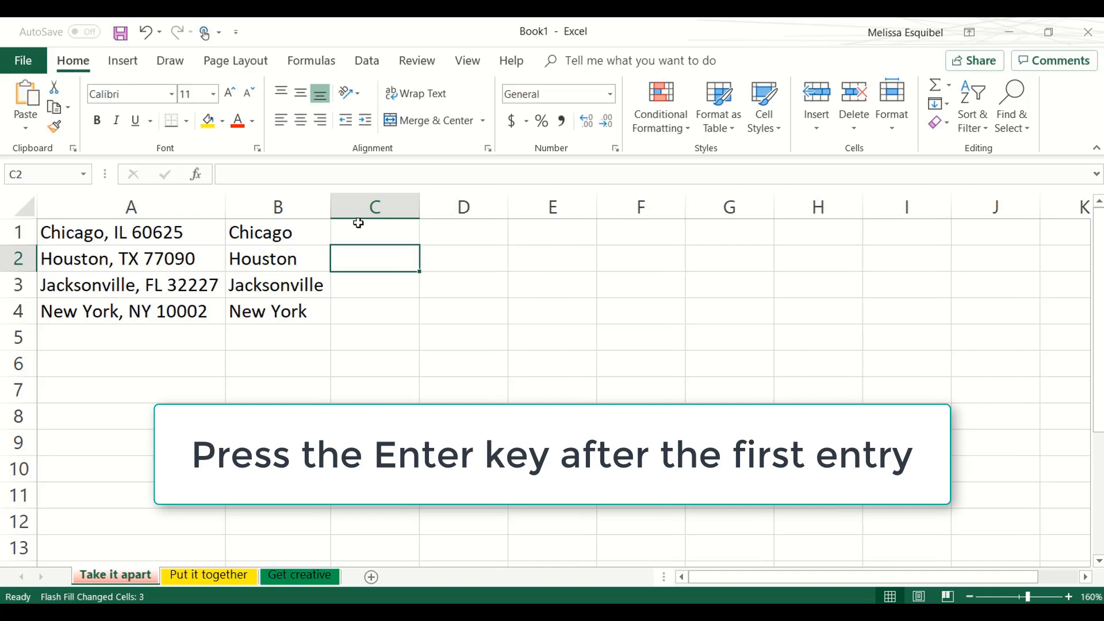
- Enter the states IL in C1 and TX in C2, accepting the Flash Fill suggestion for the rest of column C
{"action": "left_click", "coordinate": [359, 223]}
{"action": "type", "text": "IL"}
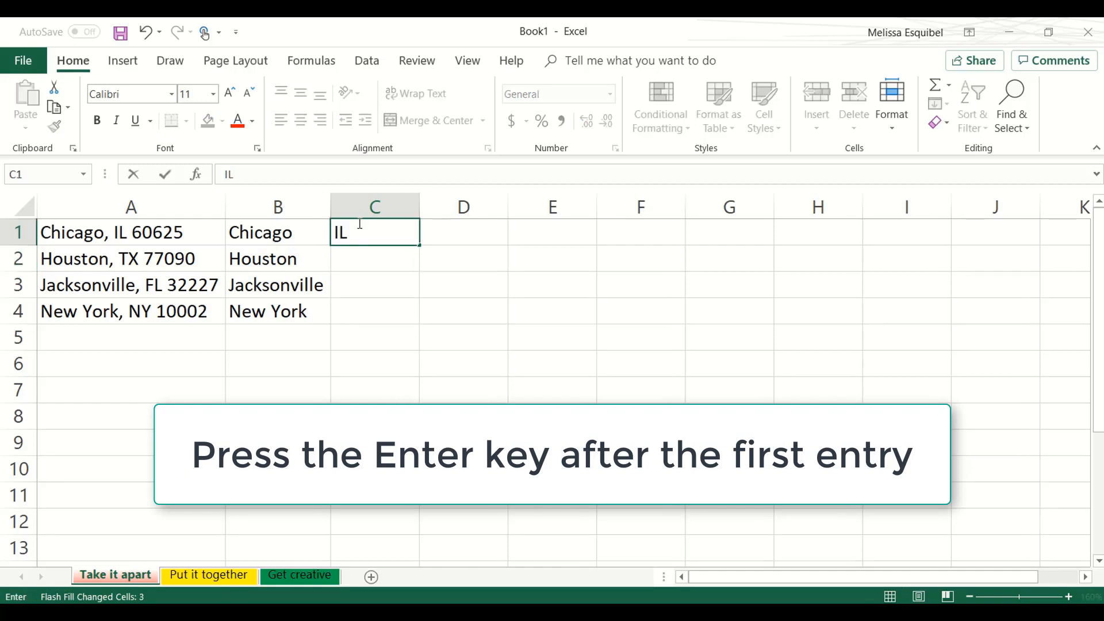
{"action": "key", "text": "Return"}
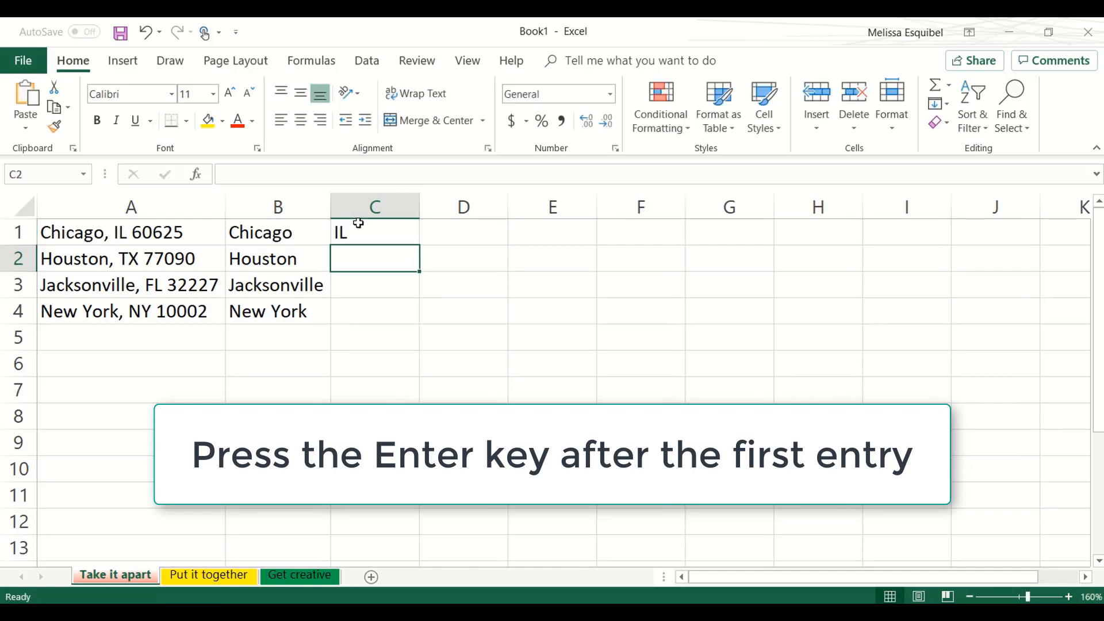
{"action": "type", "text": "TX"}
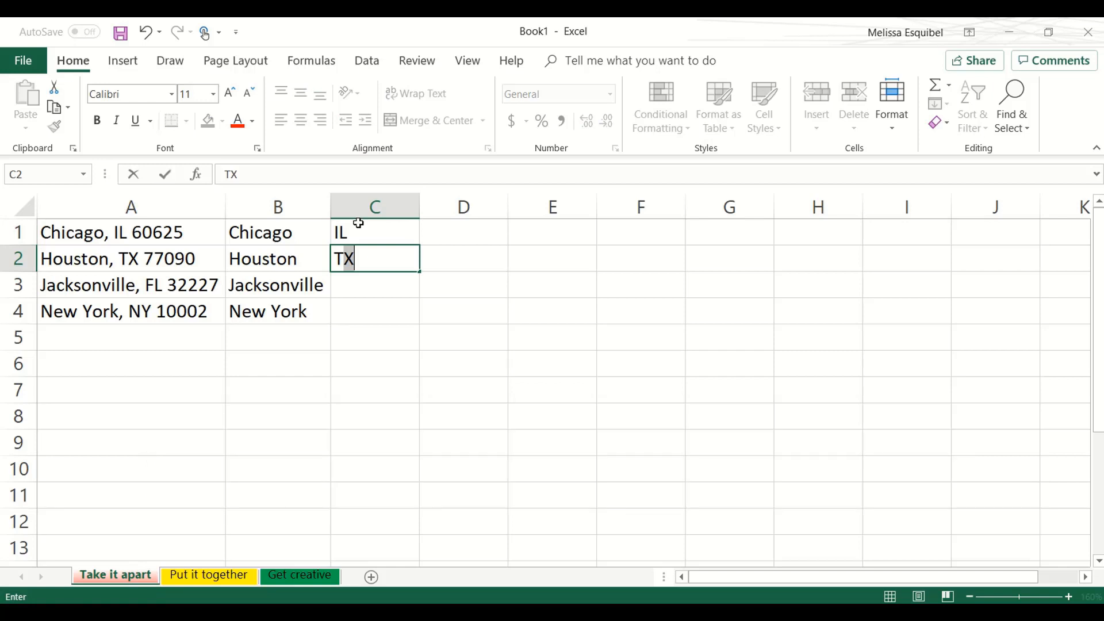
{"action": "key", "text": "Tab"}
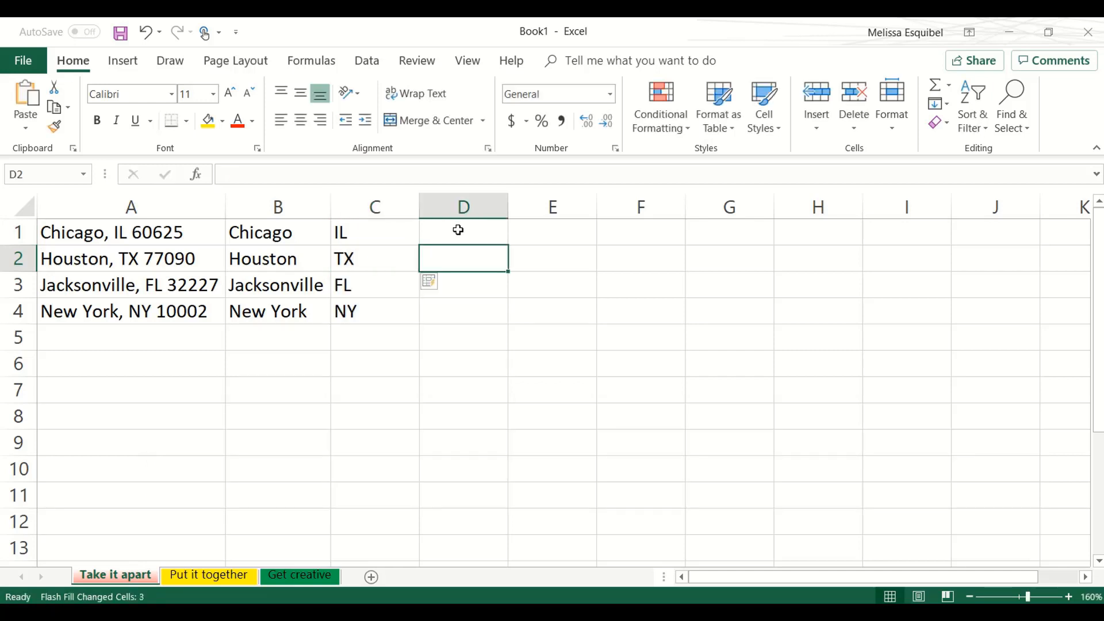
- Enter the ZIP codes 60625 in D1 and 77090 in D2, accepting the Flash Fill suggestion for the rest of column D
{"action": "left_click", "coordinate": [458, 230]}
{"action": "type", "text": "60625"}
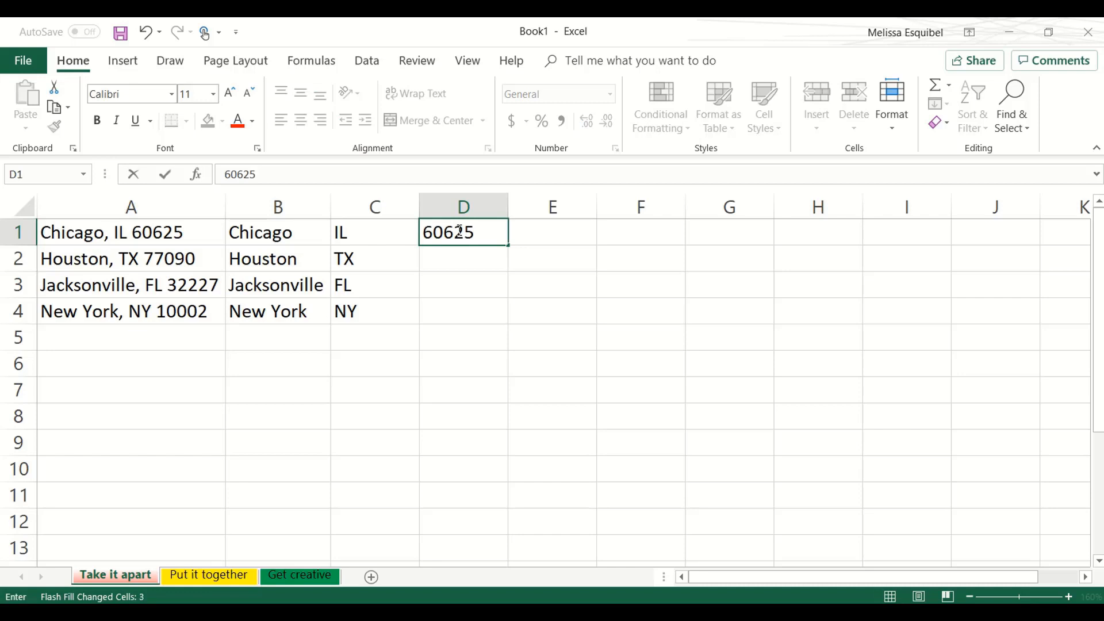
{"action": "key", "text": "Return"}
{"action": "type", "text": "77090"}
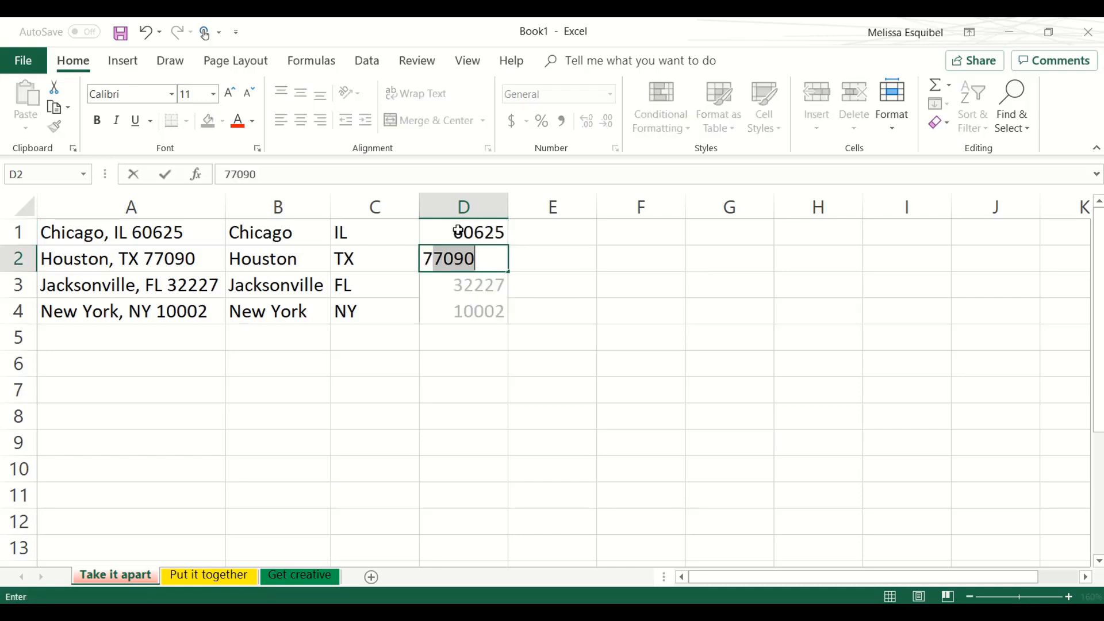
{"action": "key", "text": "Tab"}
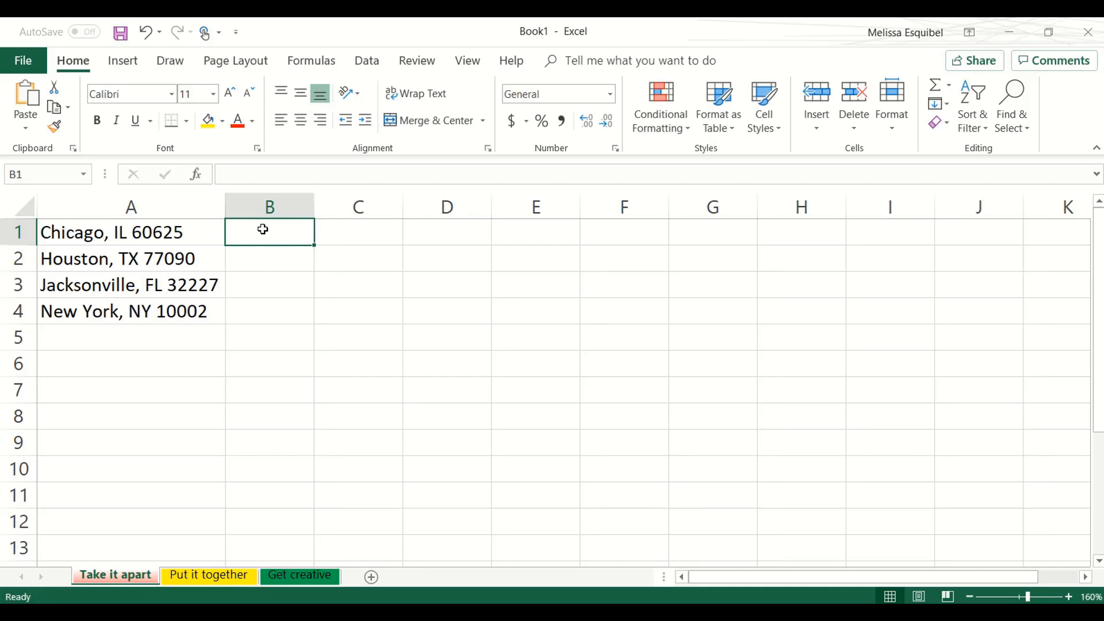
- Try entering the cities Chicago in B1, Houston in B2 and J in B3 without accepting Flash Fill, and delete column B
{"action": "type", "text": "Chicago"}
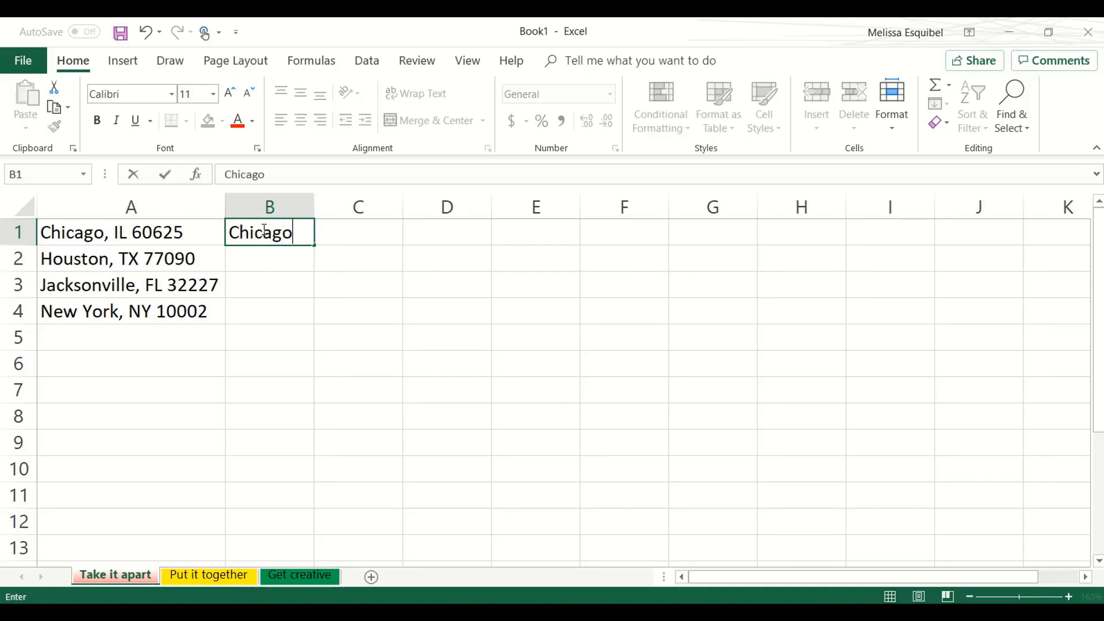
{"action": "key", "text": "Return"}
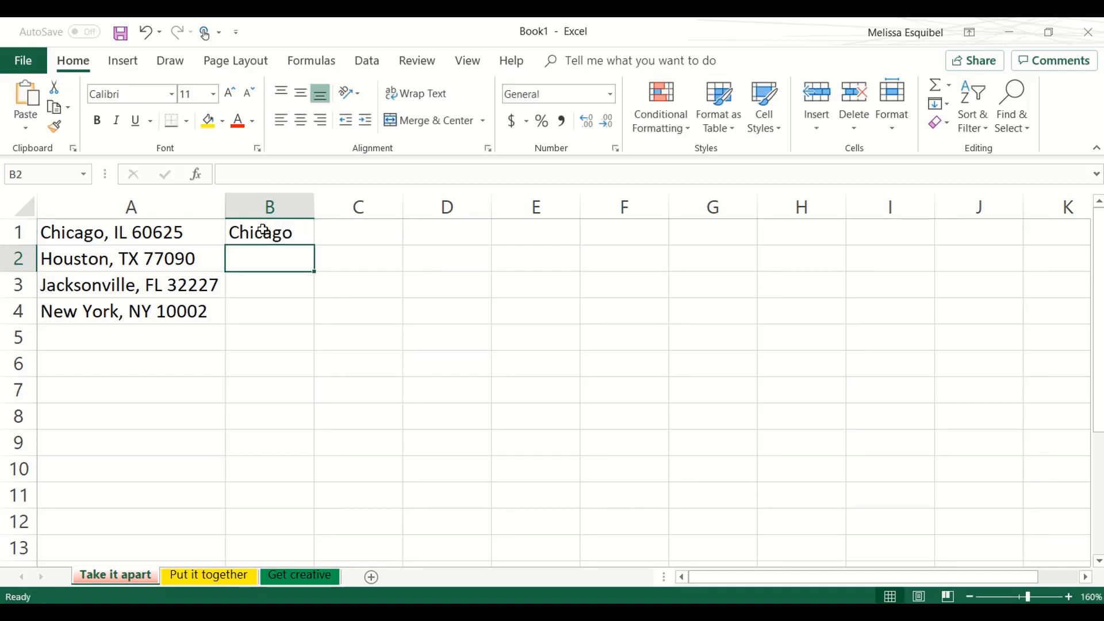
{"action": "type", "text": "Ho"}
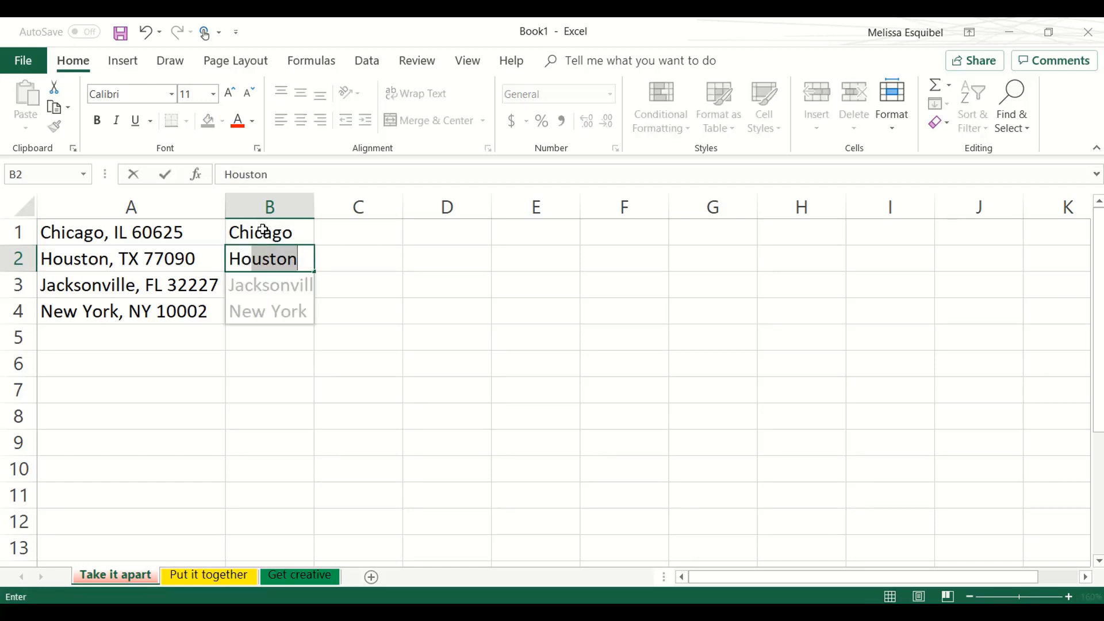
{"action": "type", "text": "ust"}
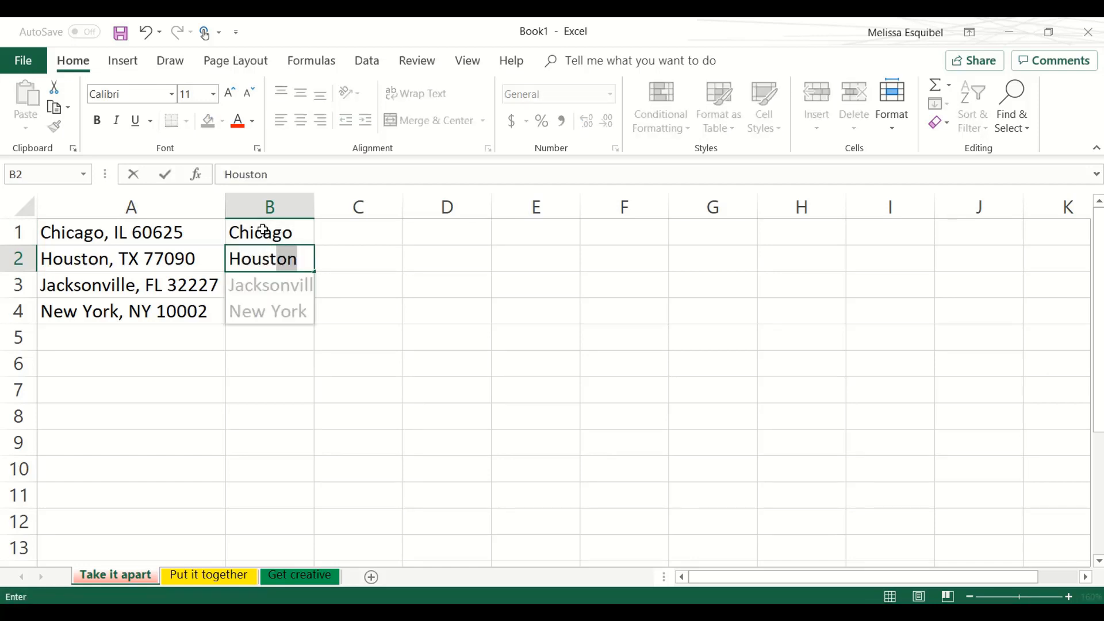
{"action": "type", "text": "on"}
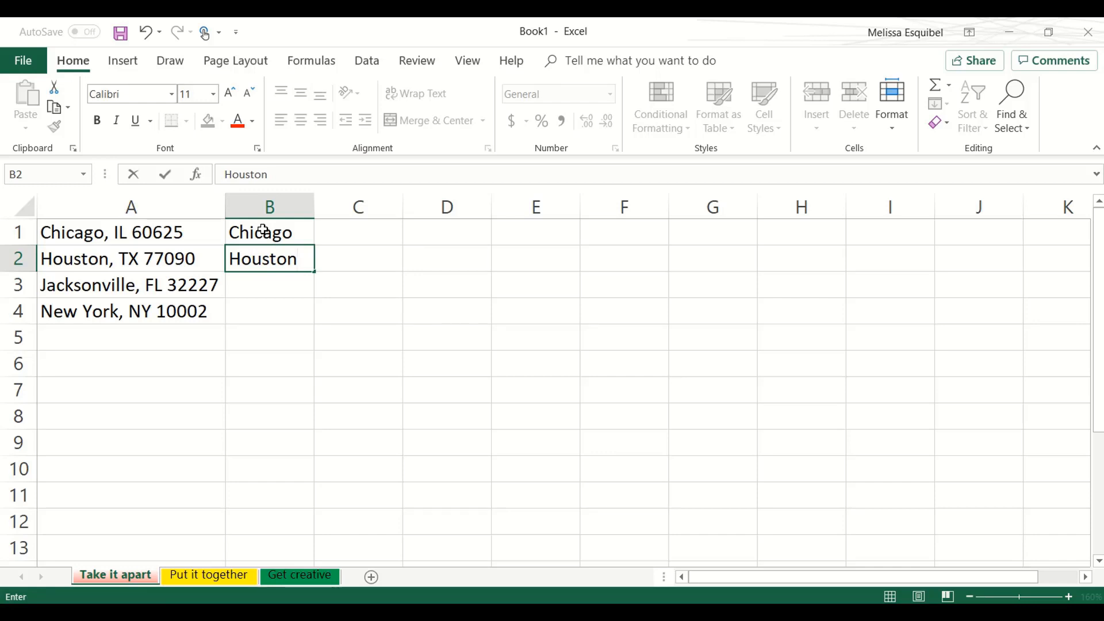
{"action": "key", "text": "Return"}
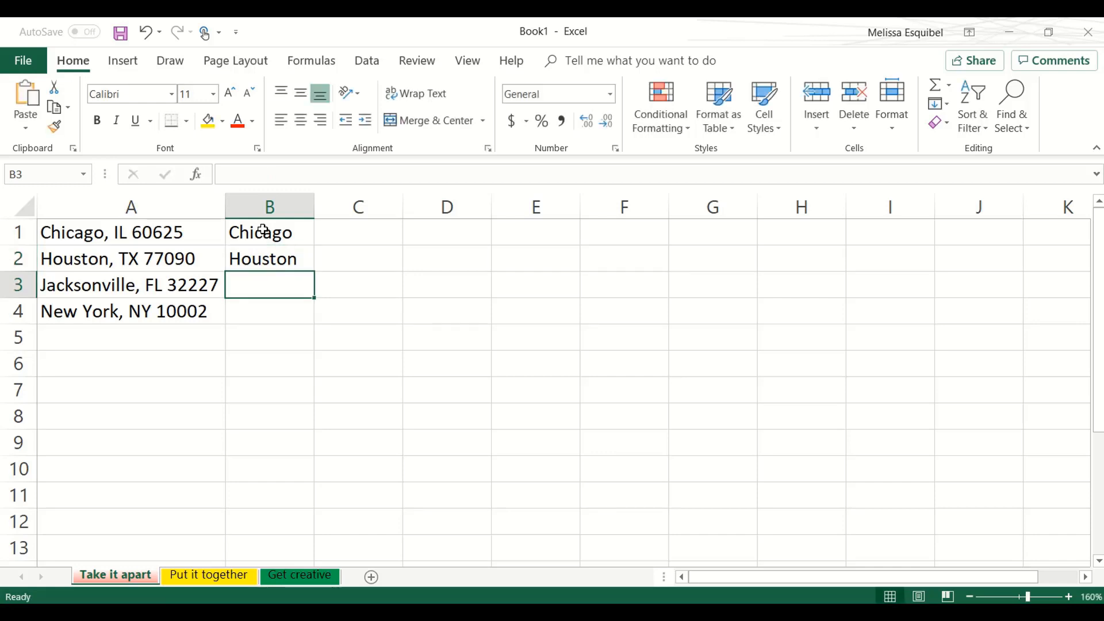
{"action": "type", "text": "J"}
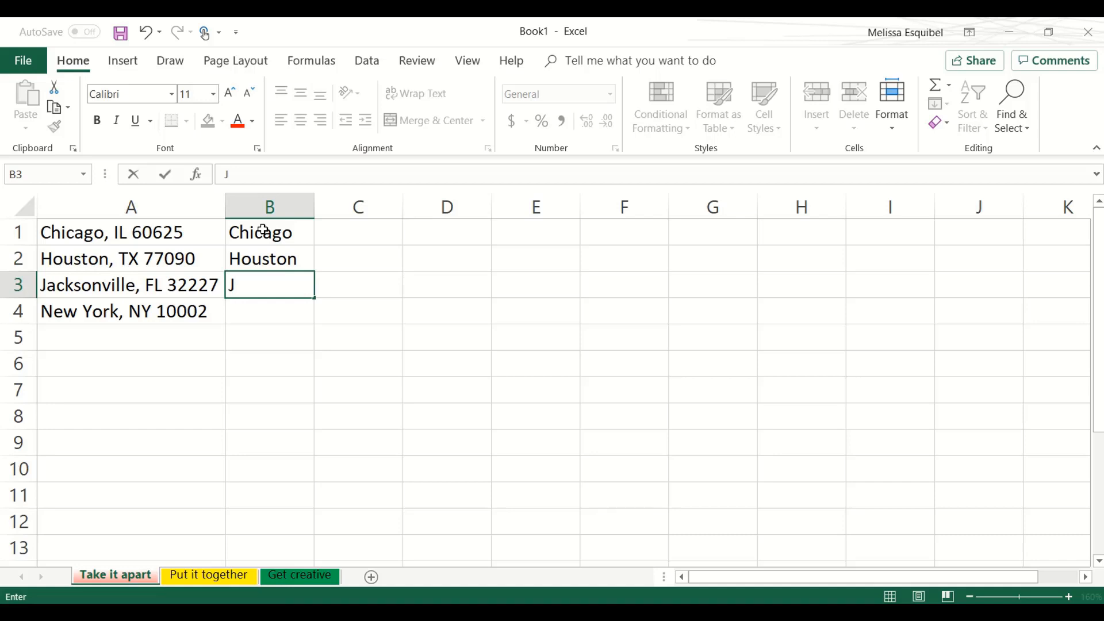
{"action": "left_click", "coordinate": [270, 208]}
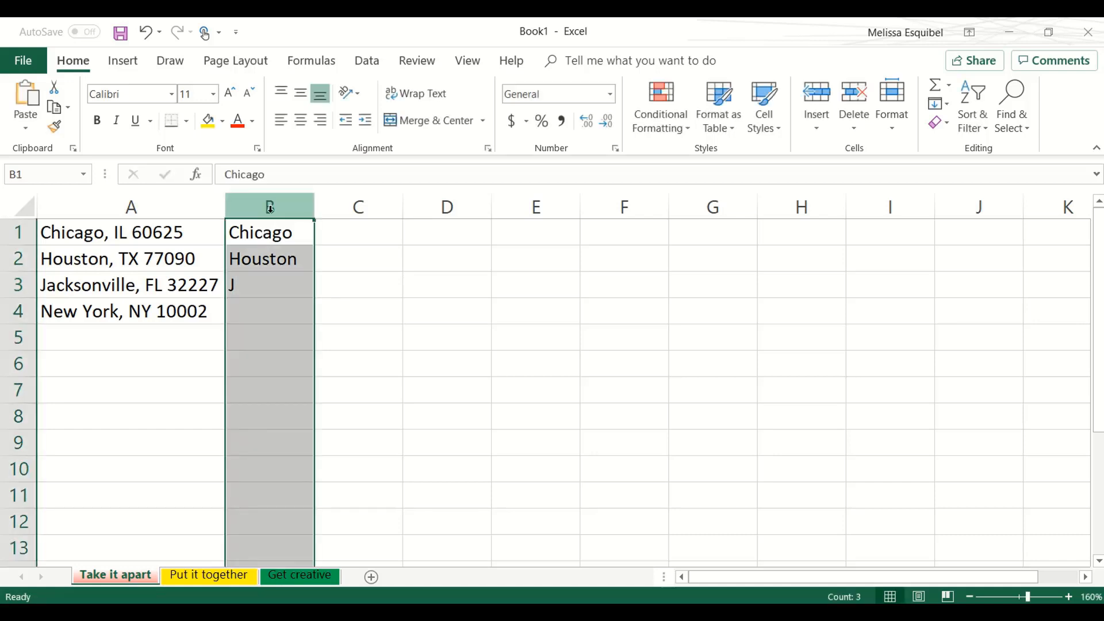
{"action": "key", "text": "ctrl+minus"}
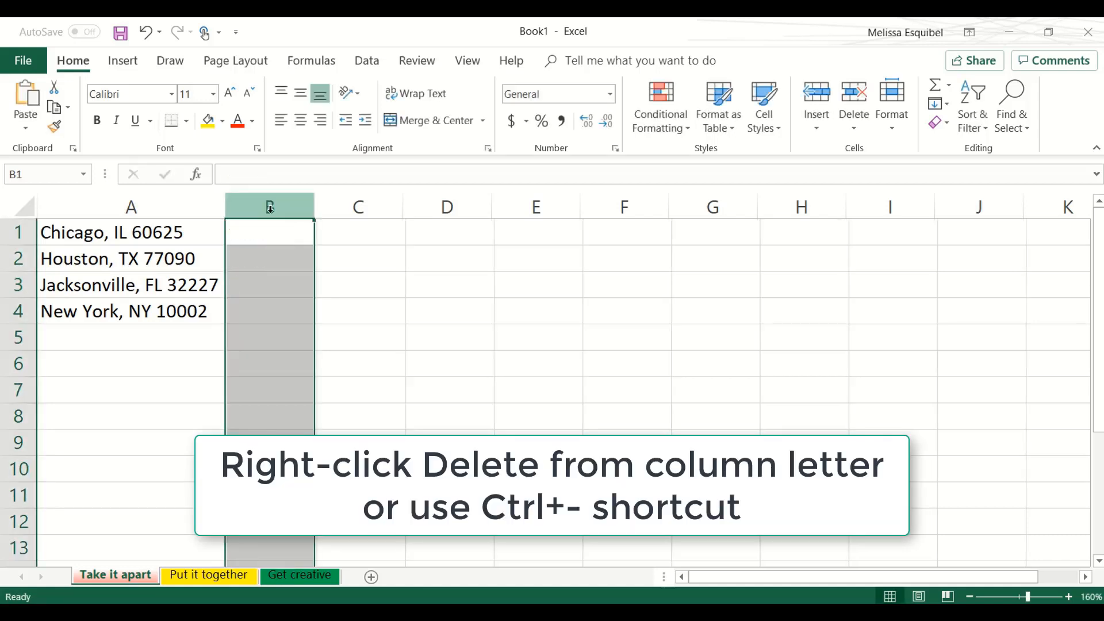
- Enter Chicago in B1 and Houston in B2, accept Flash Fill for the remaining cities, and autofit column B
{"action": "left_click", "coordinate": [274, 233]}
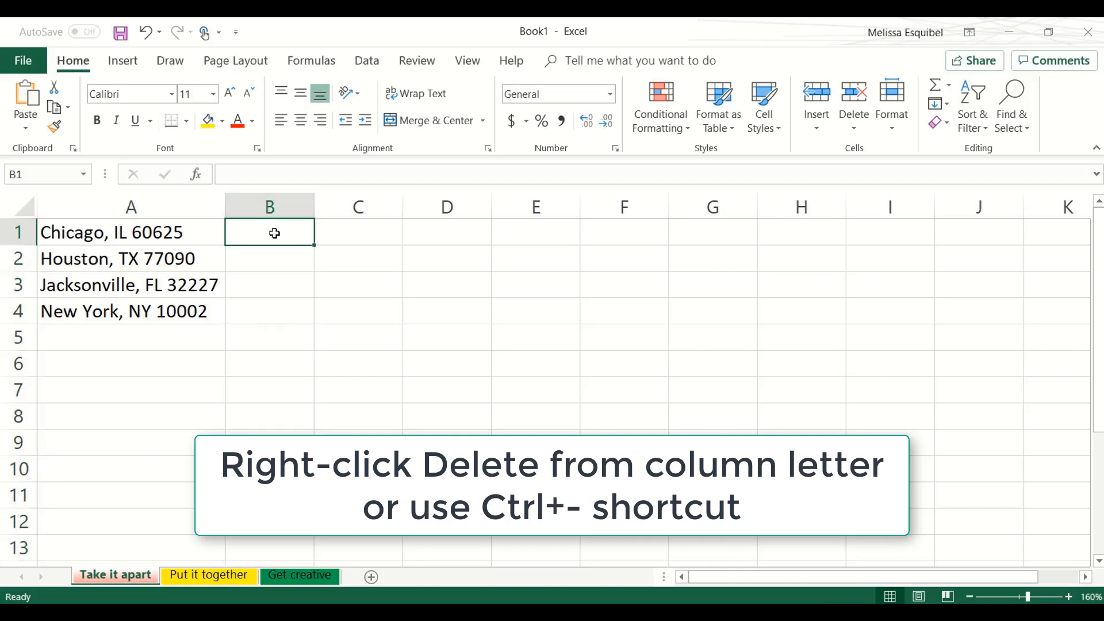
{"action": "type", "text": "Chic"}
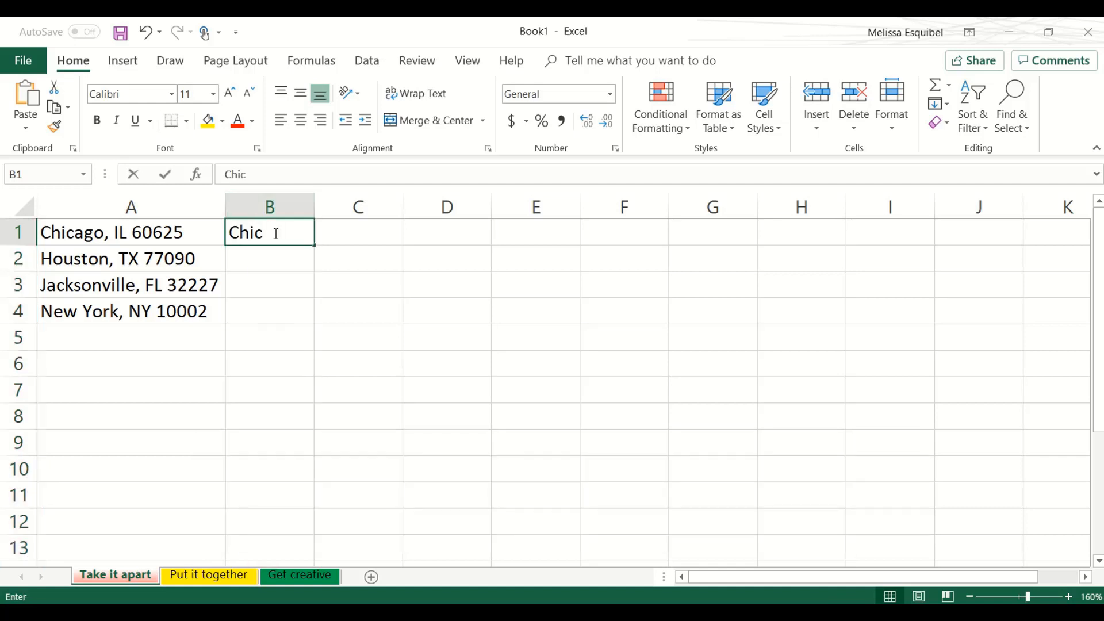
{"action": "type", "text": "ago"}
{"action": "key", "text": "Return"}
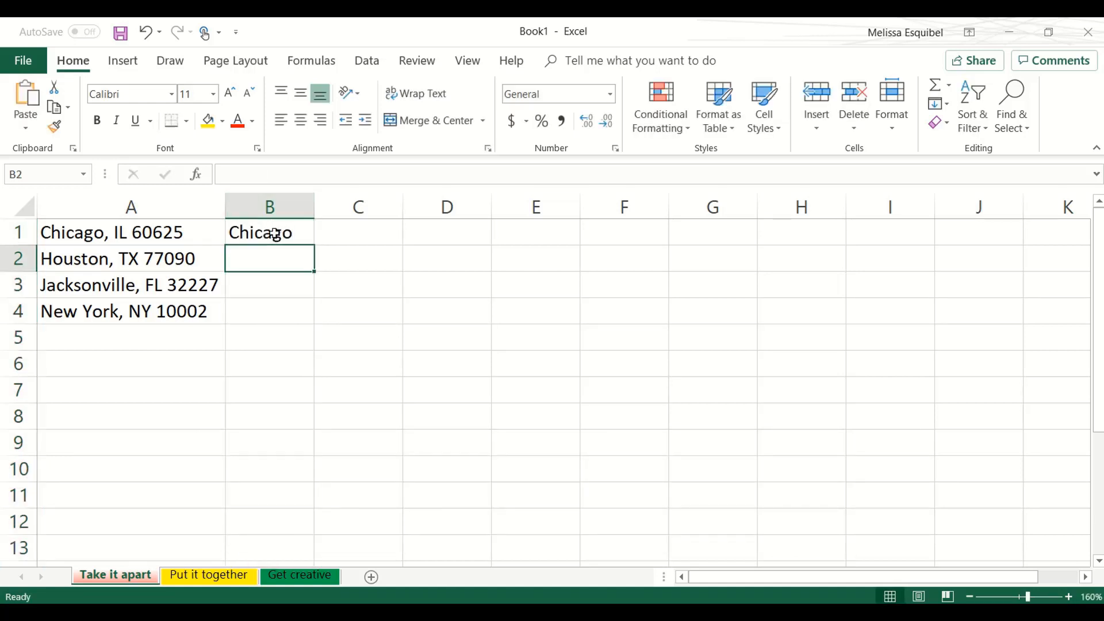
{"action": "type", "text": "Houston"}
{"action": "key", "text": "Tab"}
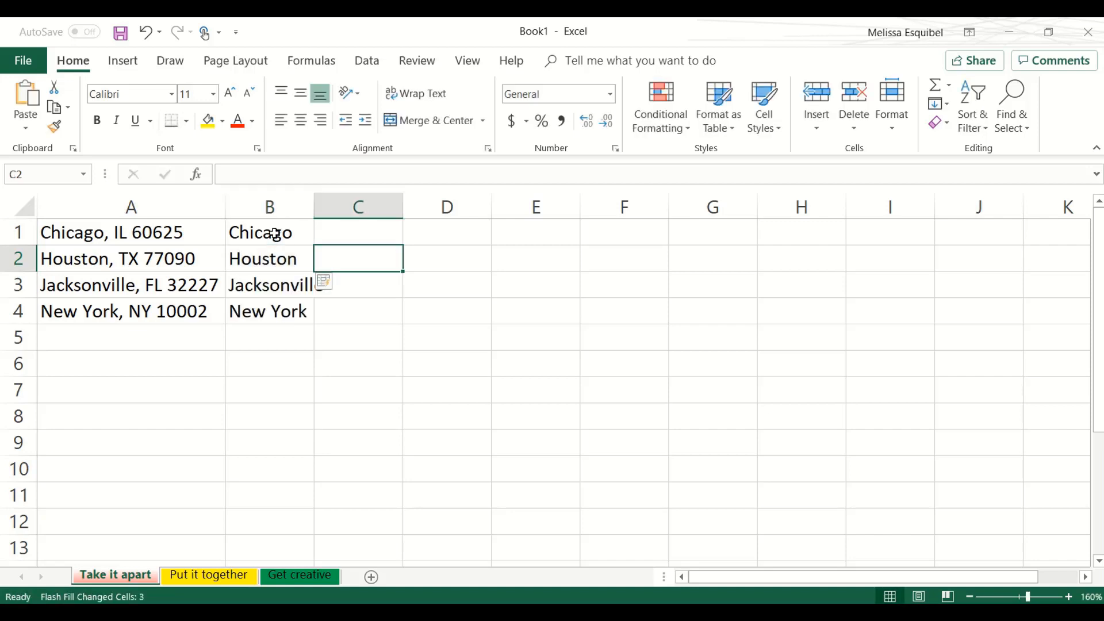
{"action": "double_click", "coordinate": [315, 209]}
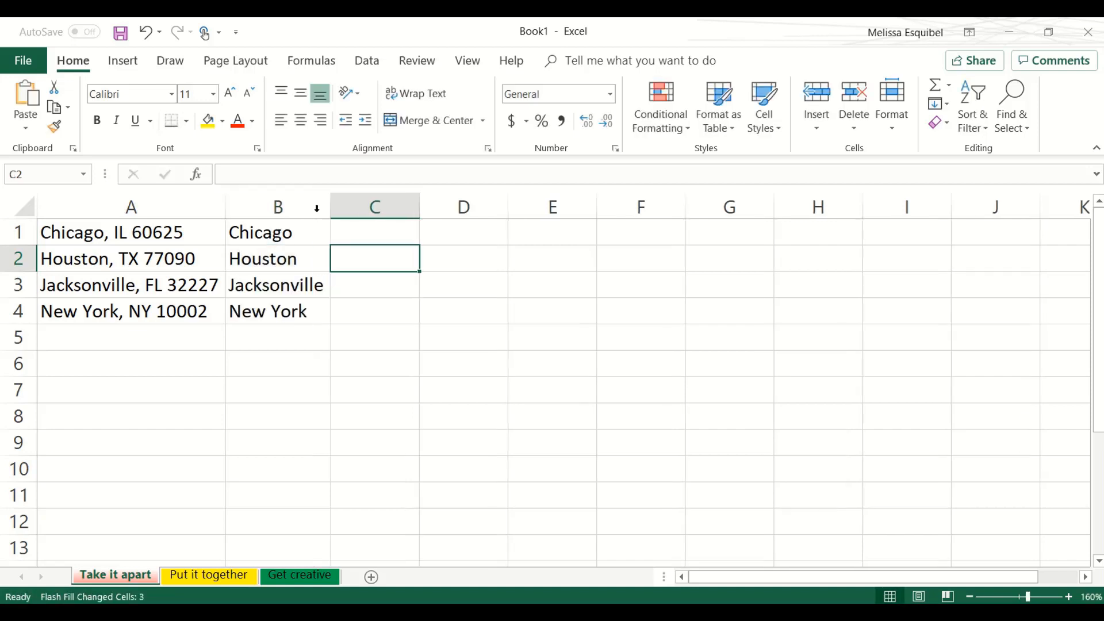
- Fill column C with the state abbreviations by Flash Fill, entering IL in C1 and TX in C2
{"action": "left_click", "coordinate": [358, 223]}
{"action": "type", "text": "IL"}
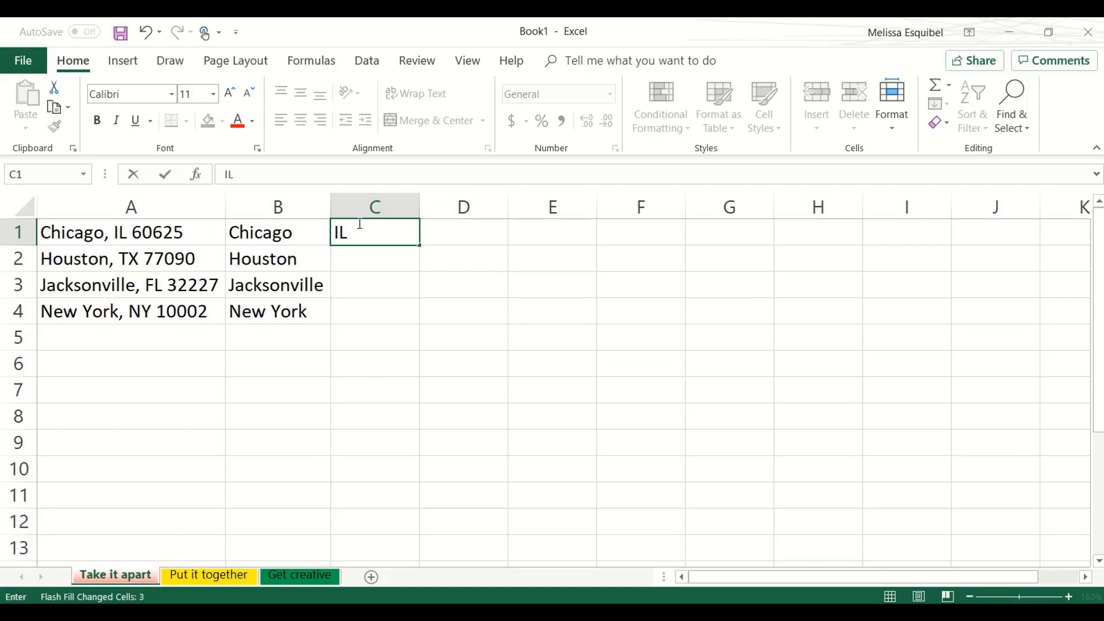
{"action": "key", "text": "Return"}
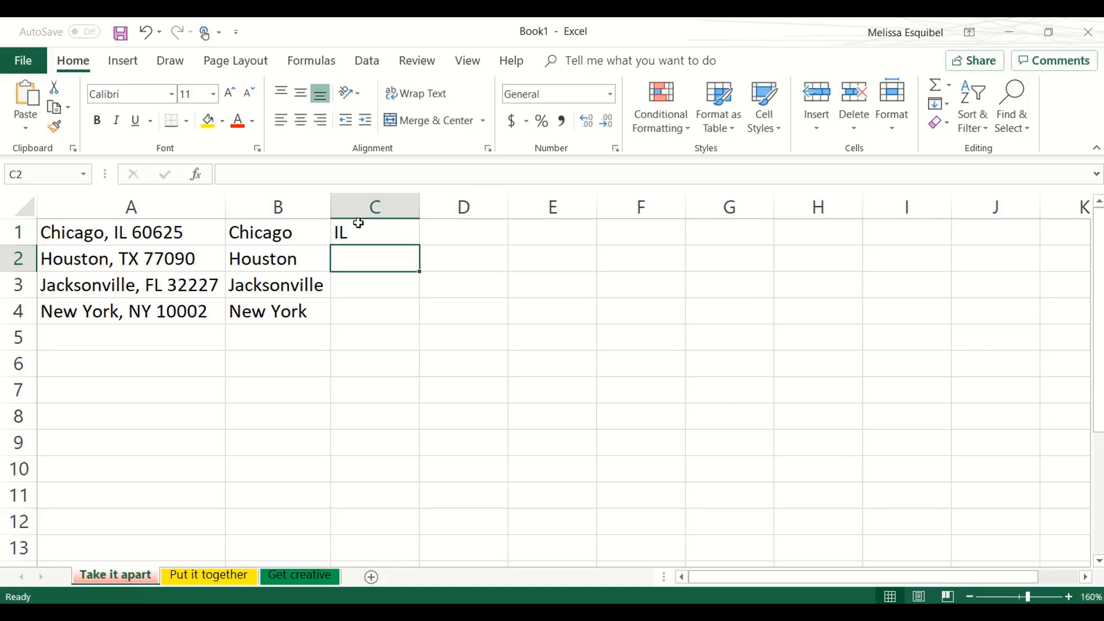
{"action": "type", "text": "TX"}
{"action": "key", "text": "Tab"}
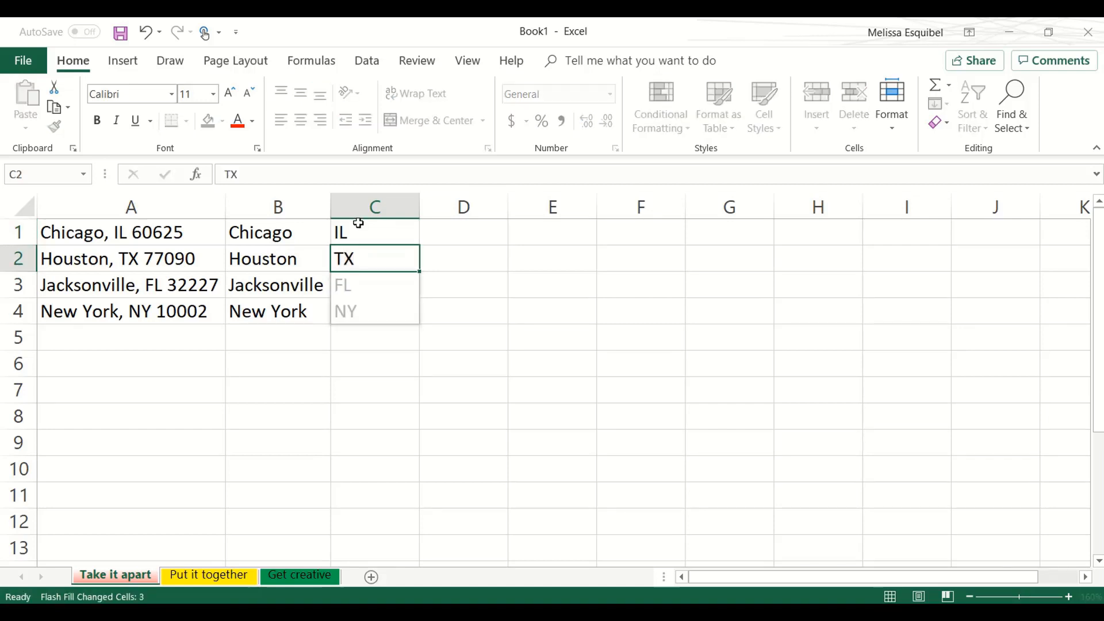
- Fill column D with the ZIP codes by Flash Fill, entering 60625 in D1 and 77090 in D2
{"action": "left_click", "coordinate": [458, 230]}
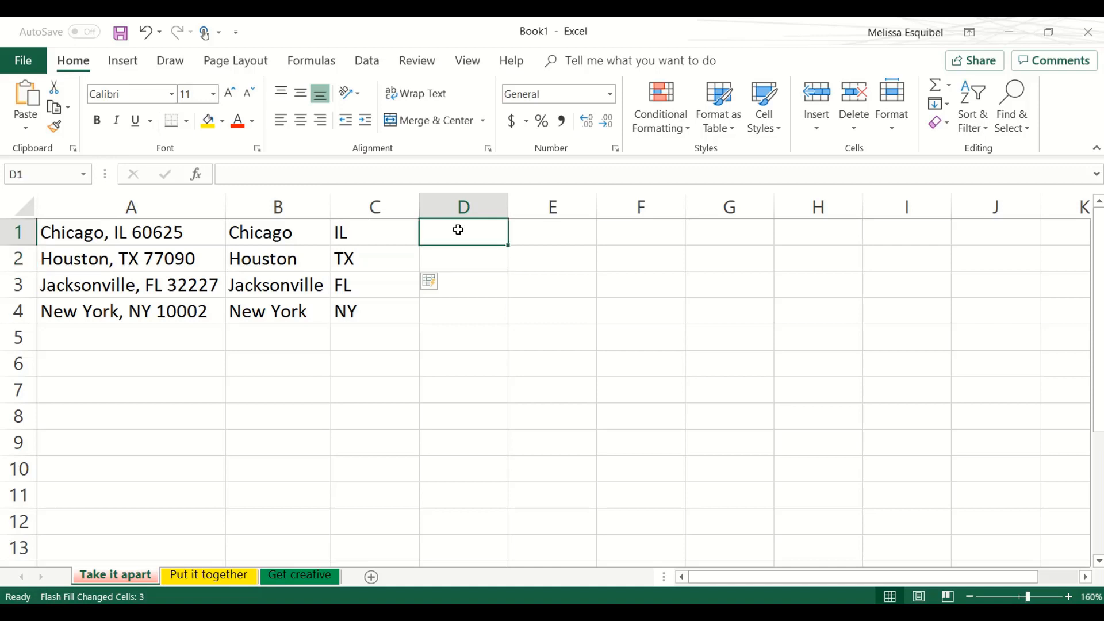
{"action": "type", "text": "60625"}
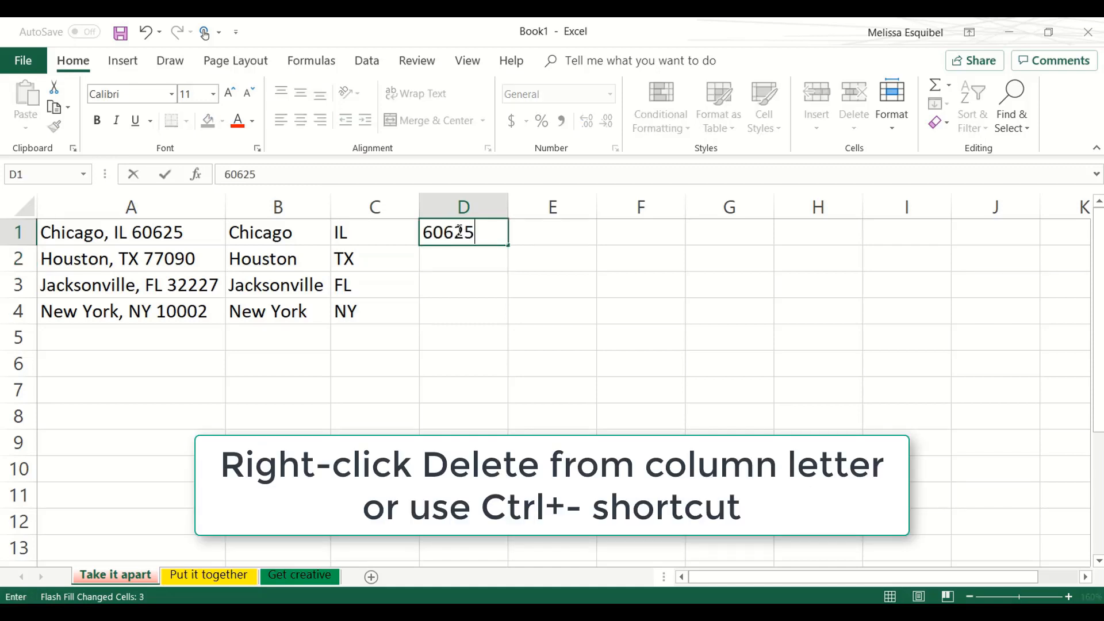
{"action": "key", "text": "Return"}
{"action": "type", "text": "77090"}
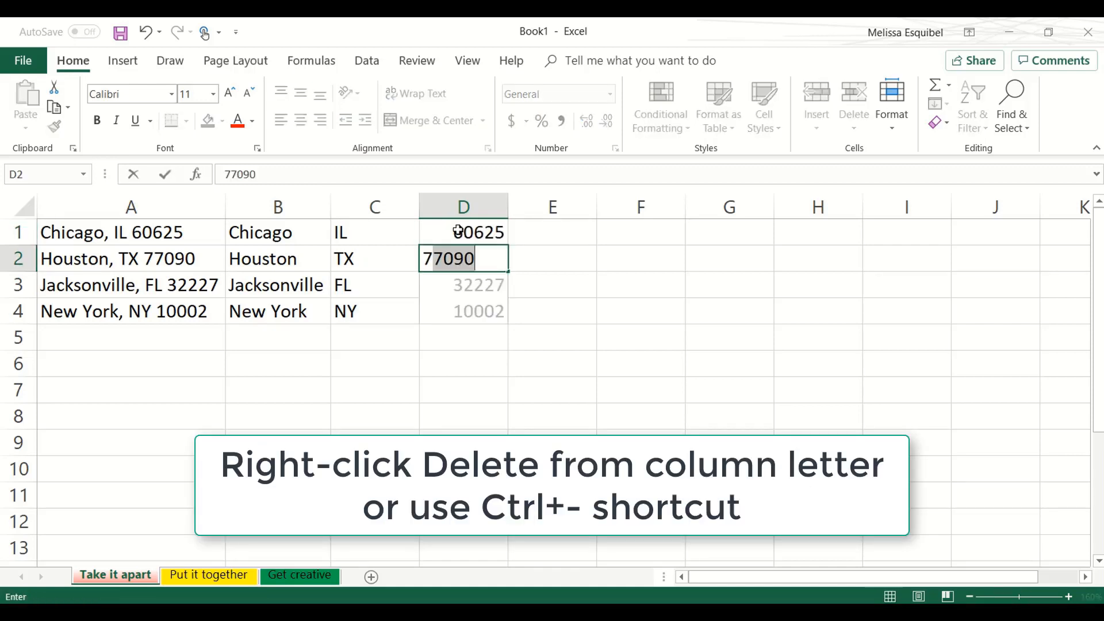
{"action": "key", "text": "Tab"}
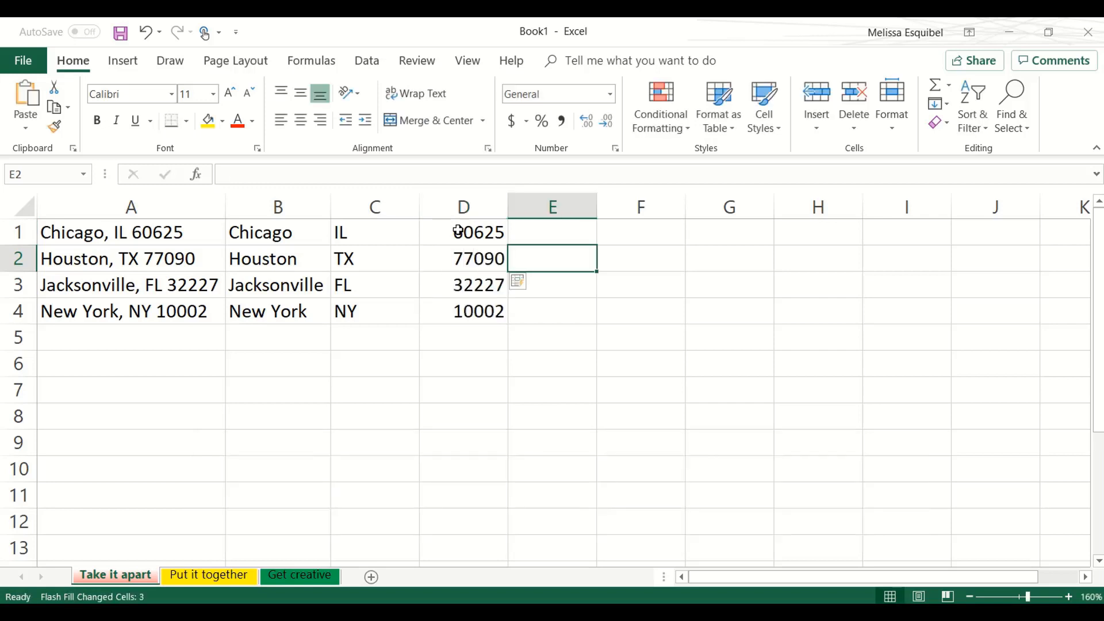
- On the "Put it together" sheet, enter "Chicago, IL 60625" in D1 and accept Flash Fill for the other combined addresses from D2 down
{"action": "key", "text": "ctrl+Page_Down"}
{"action": "left_click", "coordinate": [312, 231]}
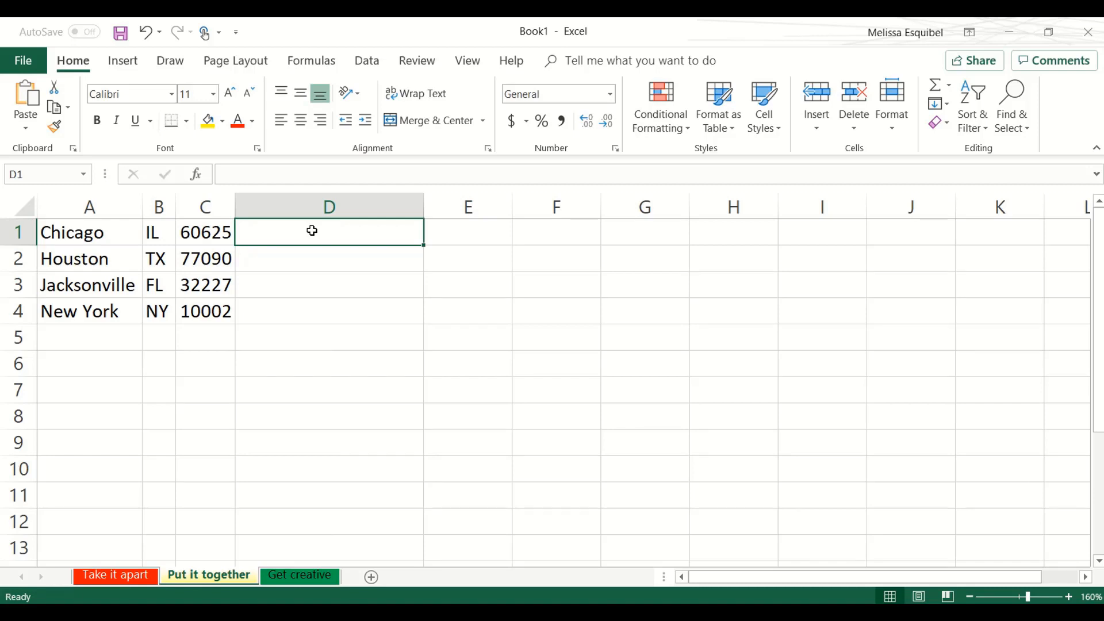
{"action": "type", "text": "Chica"}
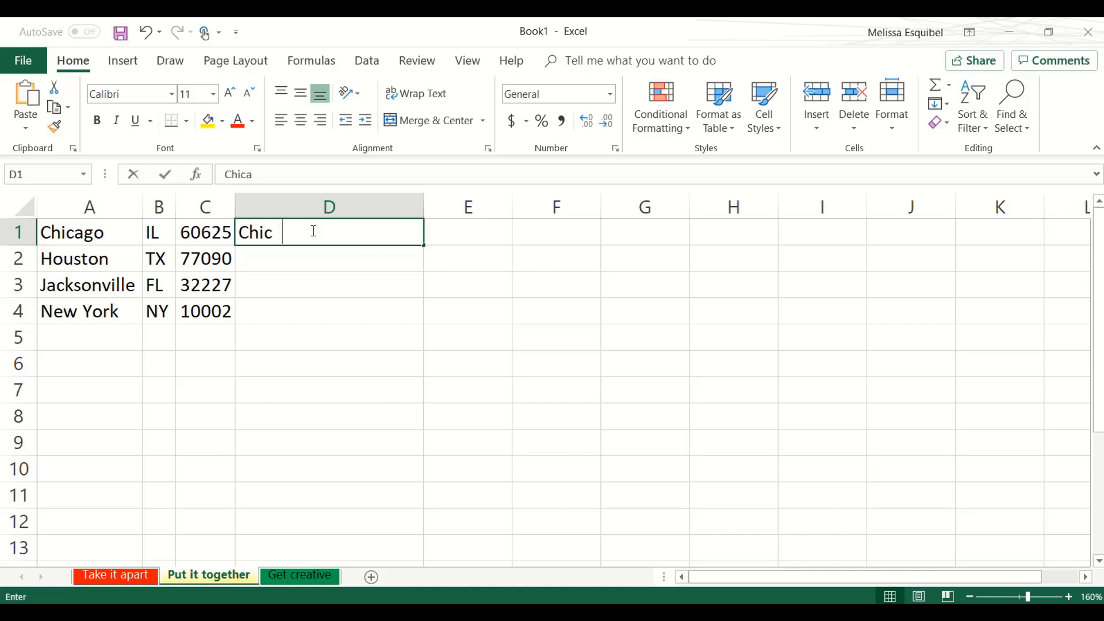
{"action": "type", "text": "go, IL"}
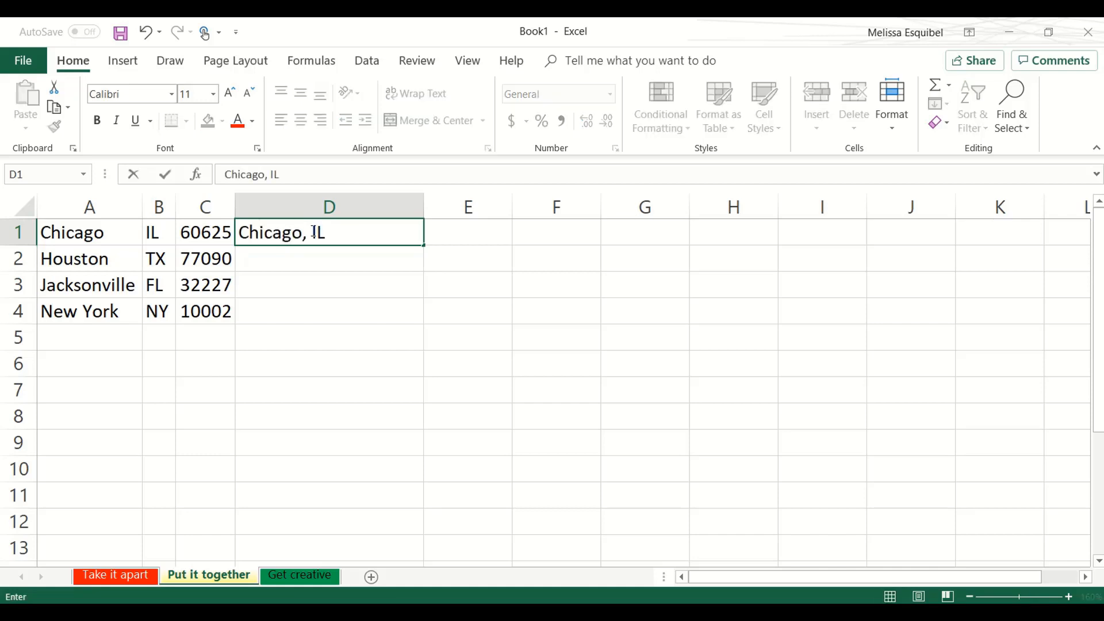
{"action": "type", "text": " 60625"}
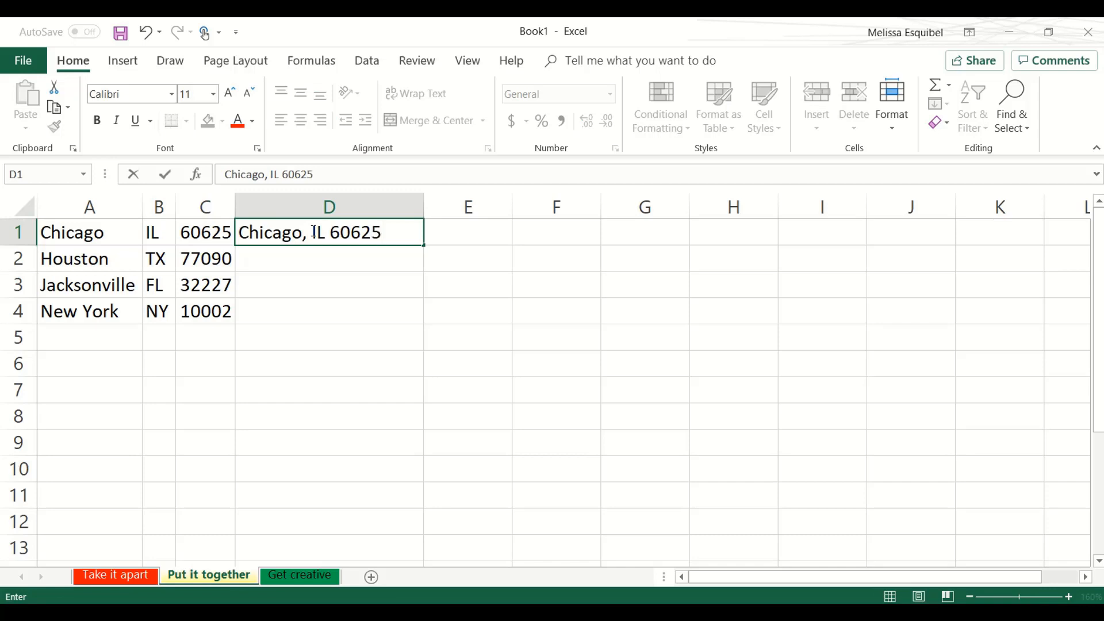
{"action": "key", "text": "Return"}
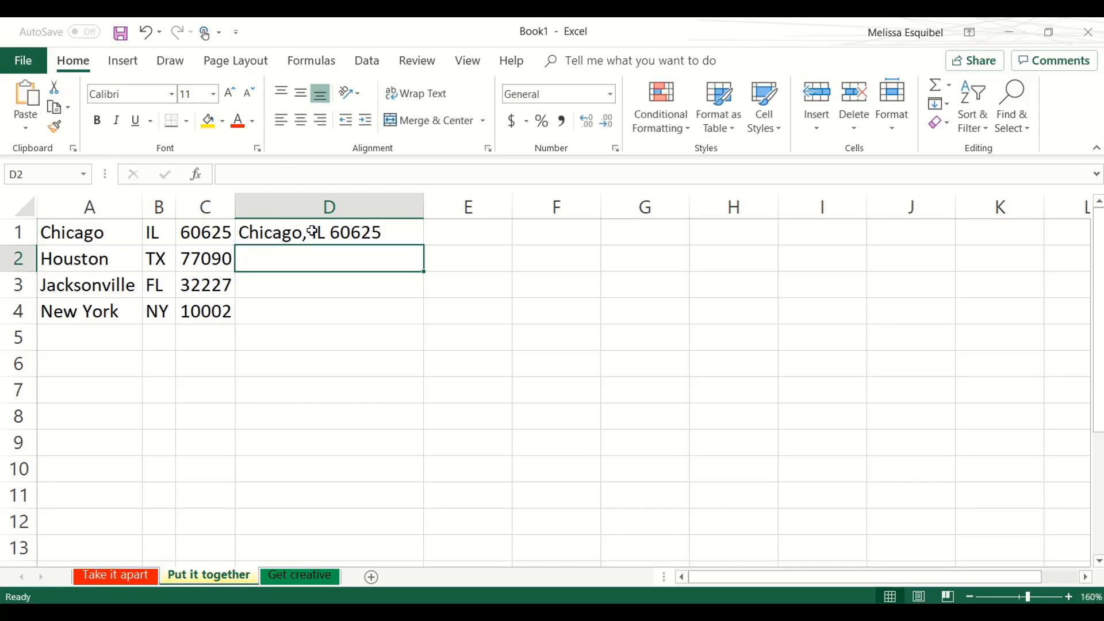
{"action": "type", "text": "Houston, TX 77090"}
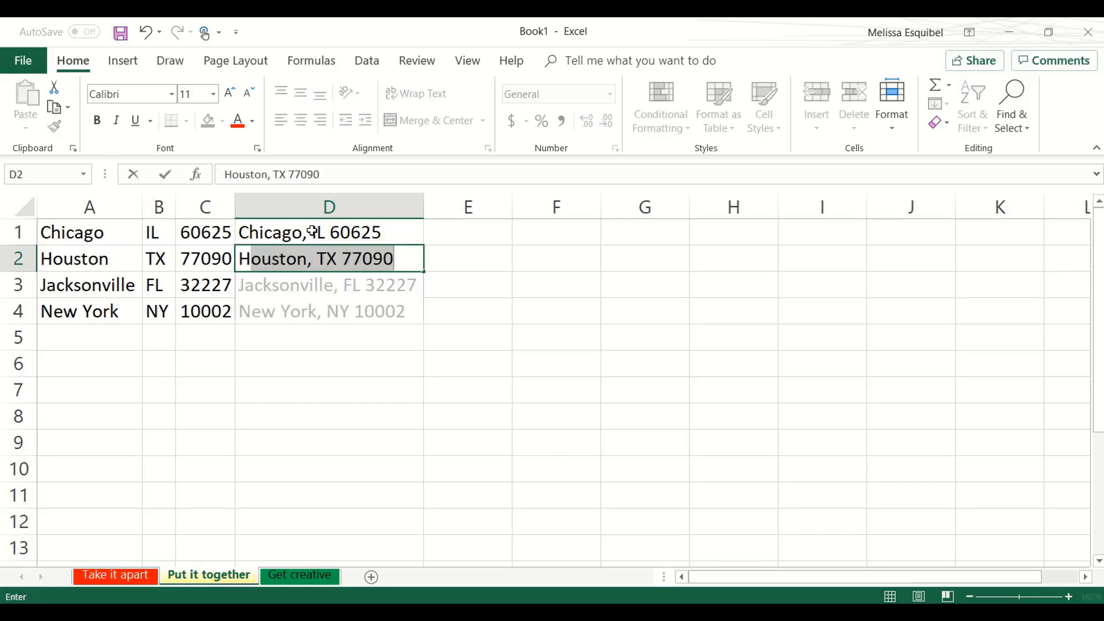
{"action": "key", "text": "Tab"}
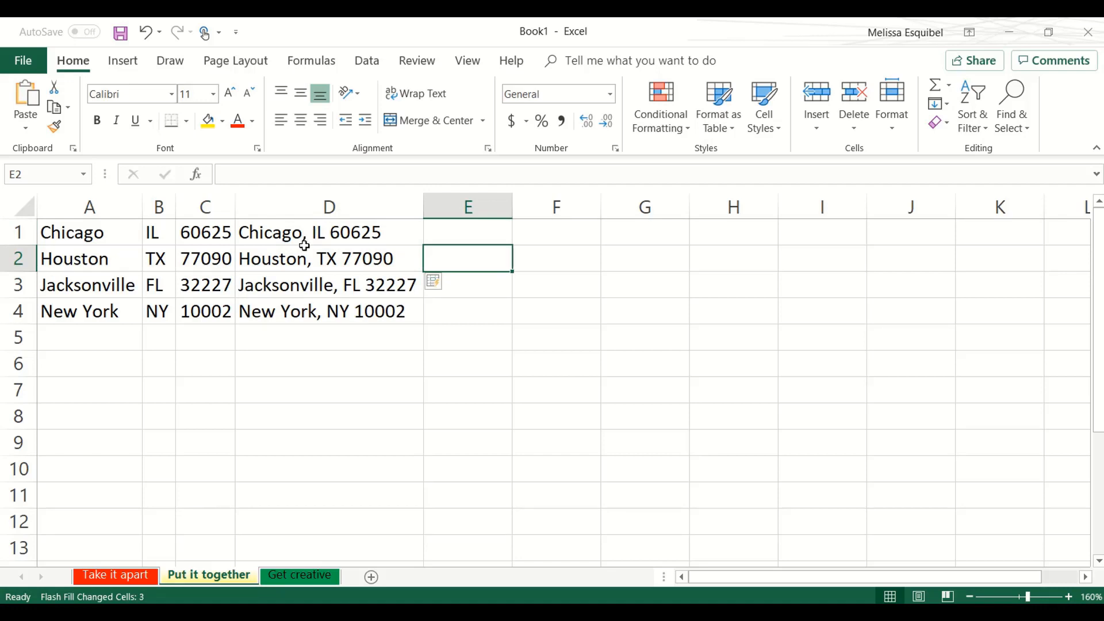
- On the "Get creative" sheet, enter the first person's e-mail address in C1, as lowercase first.last at the sterlingsilver.com domain
{"action": "left_click", "coordinate": [293, 577]}
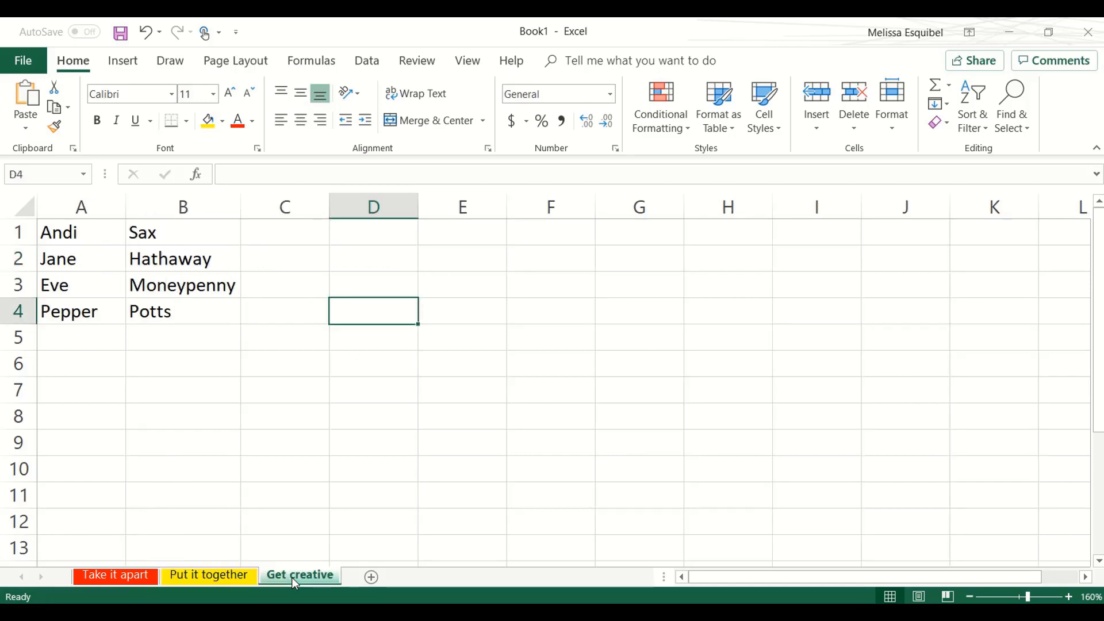
{"action": "left_click", "coordinate": [289, 231]}
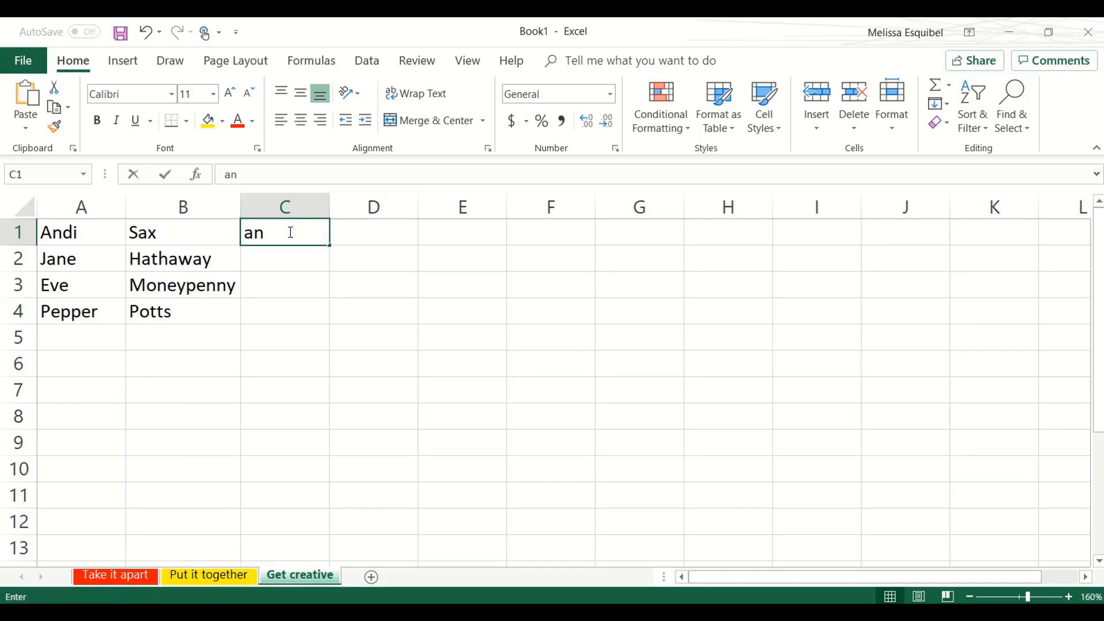
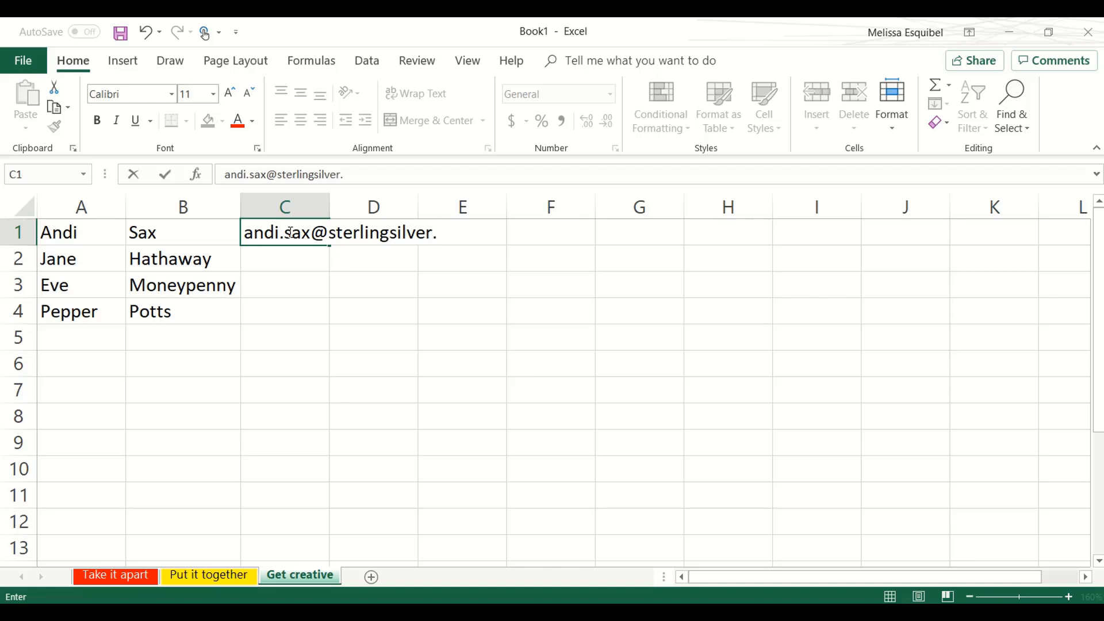
{"action": "key", "text": "Return"}
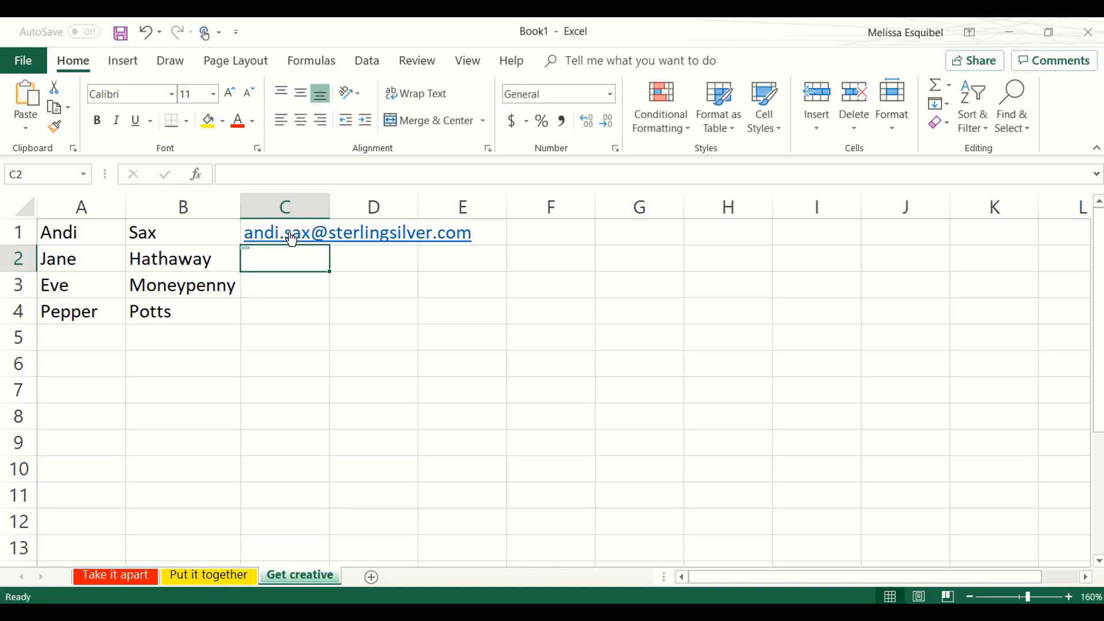
- Fill the remaining e-mail addresses in column C by Flash Fill, starting in C2, and autofit the column
{"action": "type", "text": "j"}
{"action": "key", "text": "Tab"}
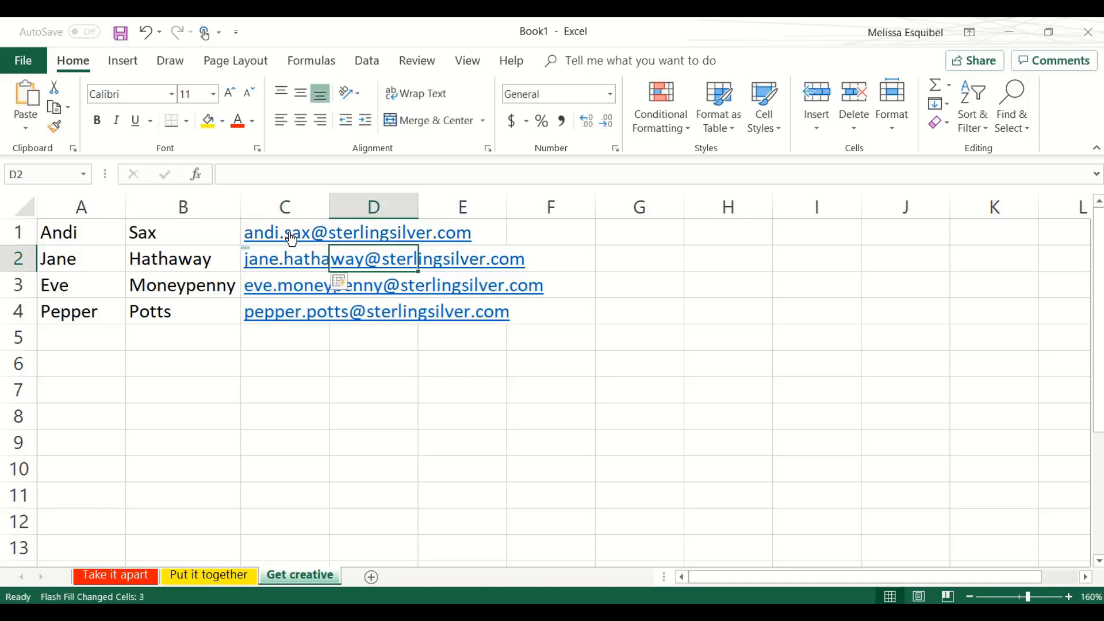
{"action": "left_click", "coordinate": [696, 329]}
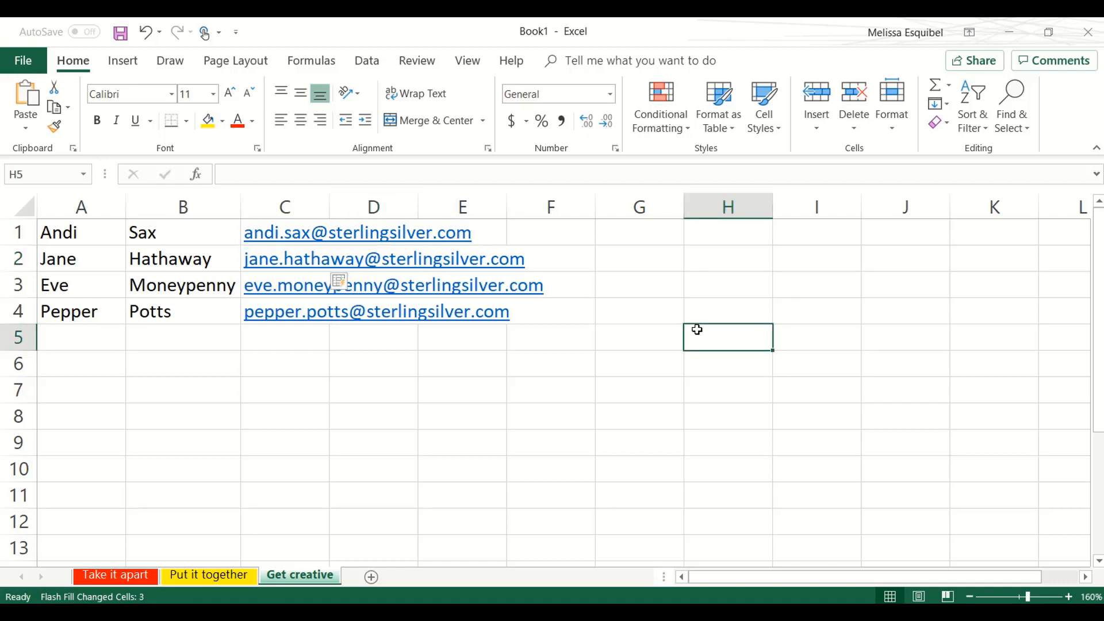
{"action": "double_click", "coordinate": [326, 205]}
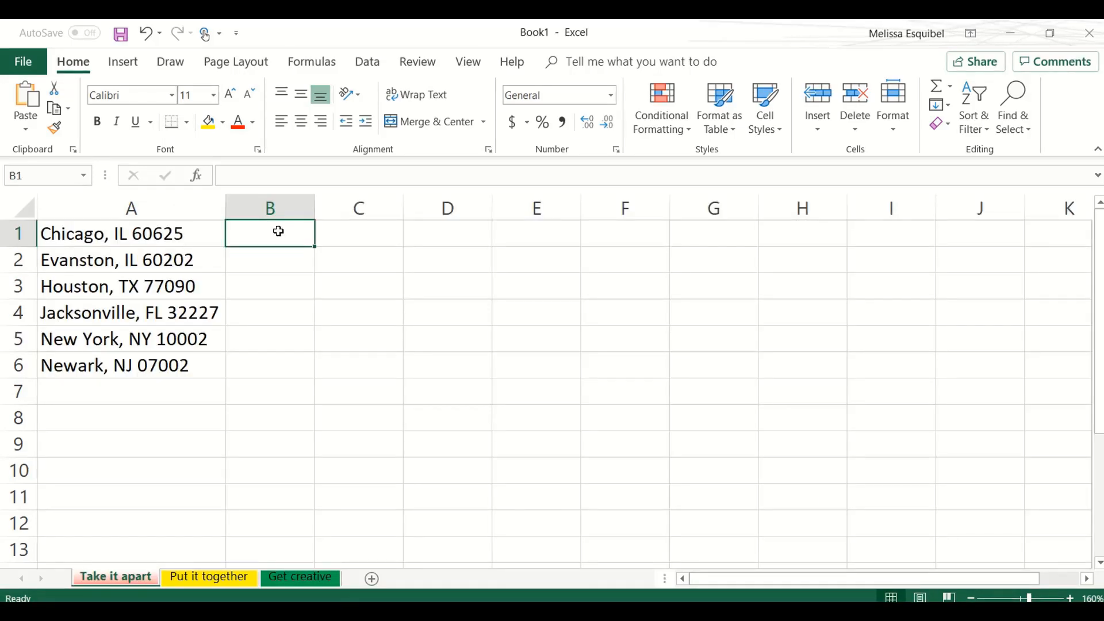
- On the "Take it apart" sheet, fill column B with the state abbreviations by Flash Fill, entering IL in B1 and B2 and TX in B3
{"action": "type", "text": "IL"}
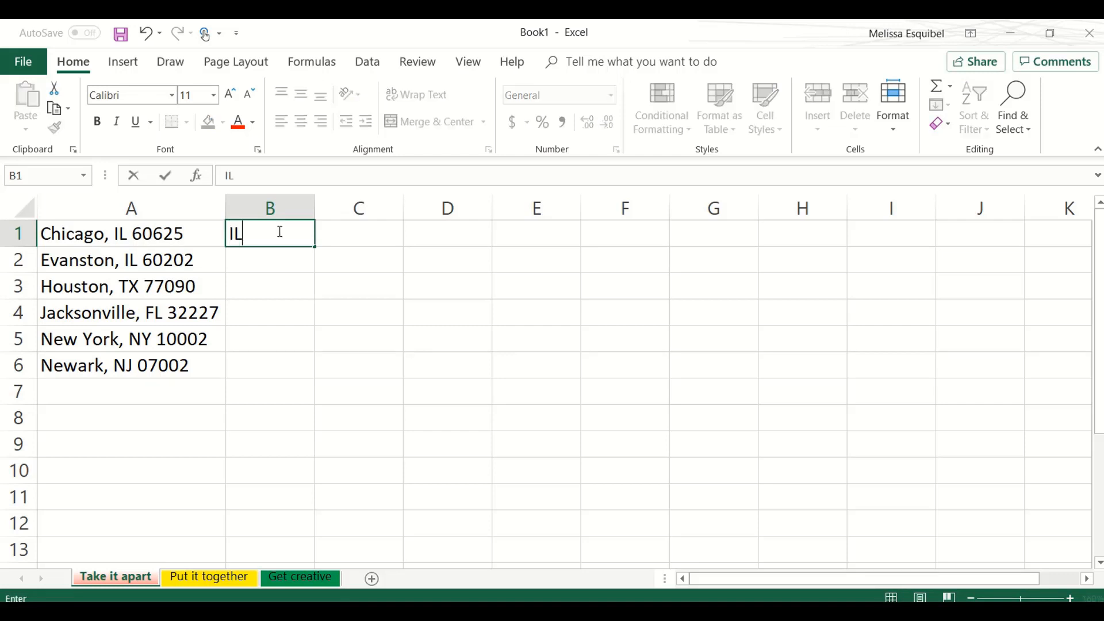
{"action": "key", "text": "Return"}
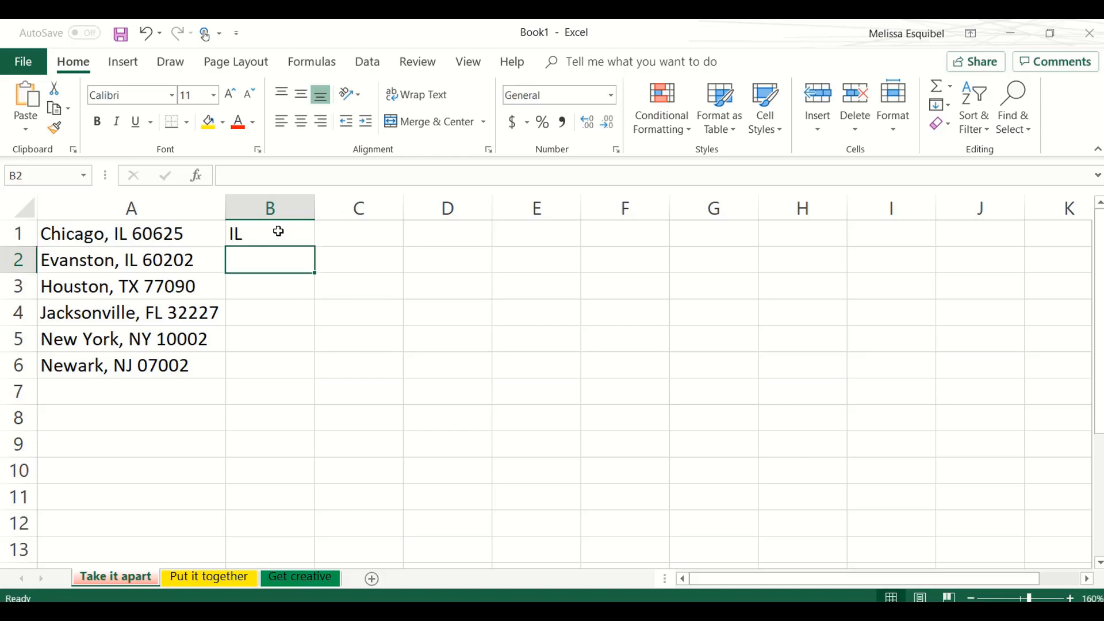
{"action": "type", "text": "IL"}
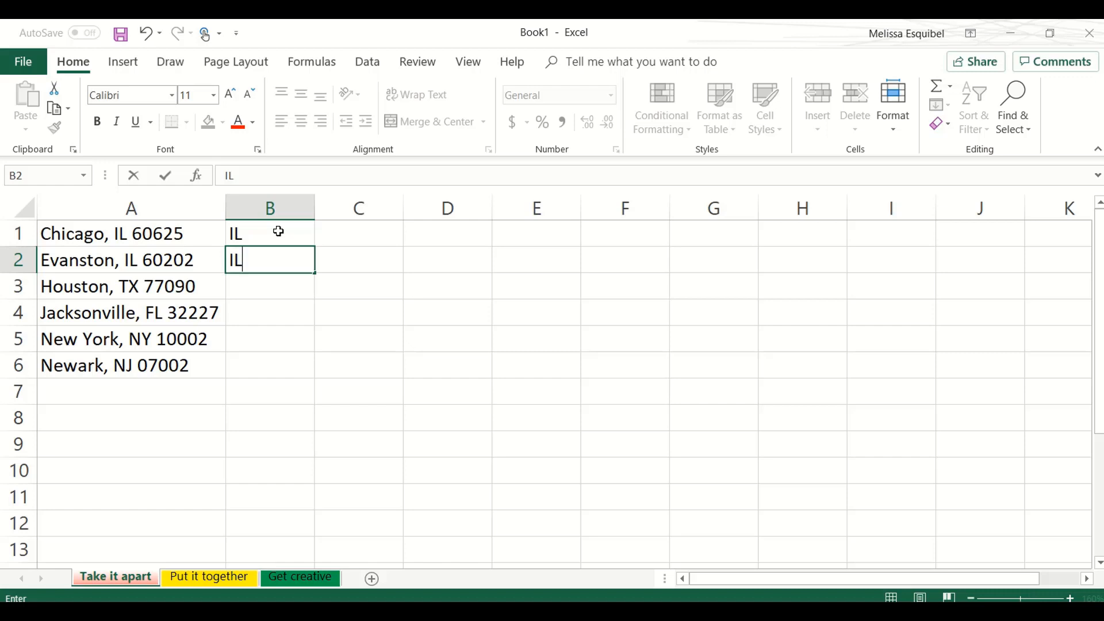
{"action": "key", "text": "Return"}
{"action": "type", "text": "TX"}
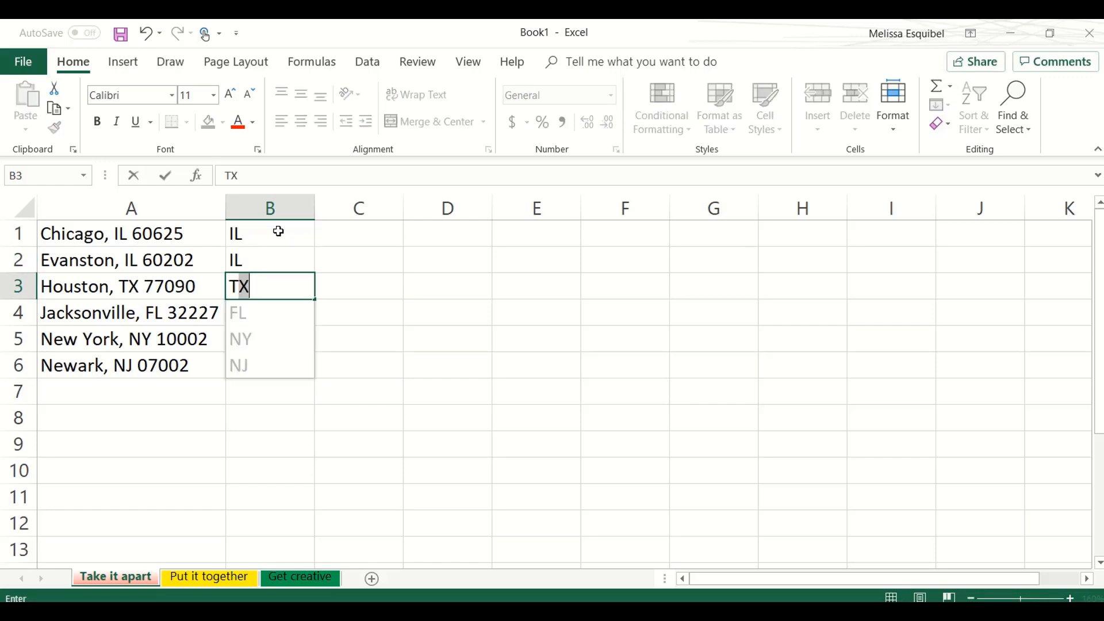
{"action": "key", "text": "Tab"}
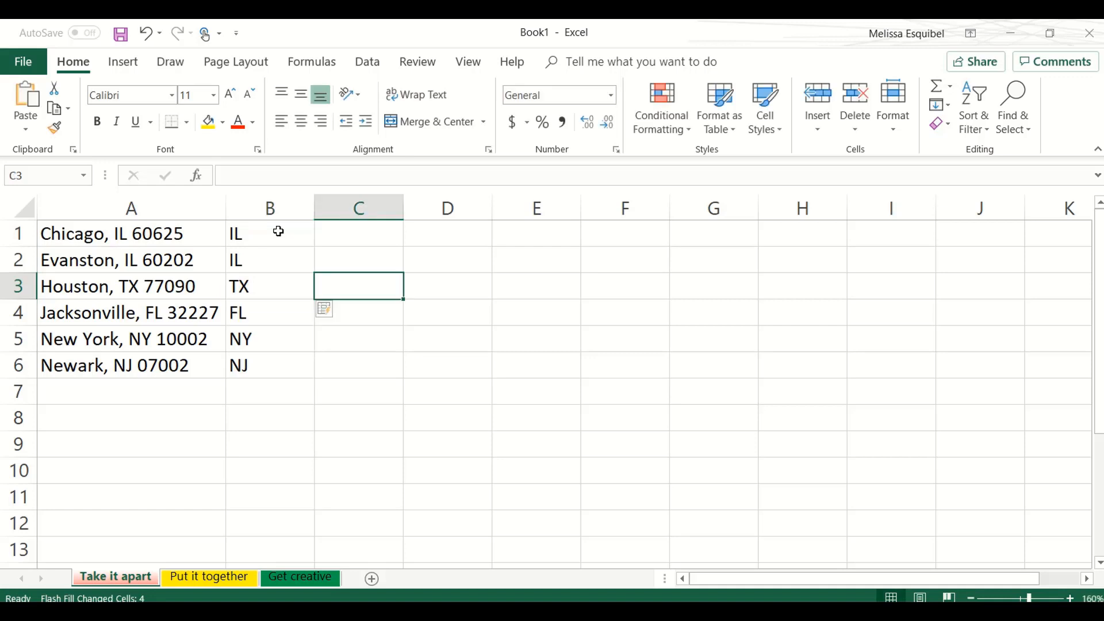
- Try filling column C with the ZIP codes as plain numbers by Flash Fill, entering 60625 in C1 and 60202 in C2
{"action": "key", "text": "Up"}
{"action": "key", "text": "Up"}
{"action": "type", "text": "60"}
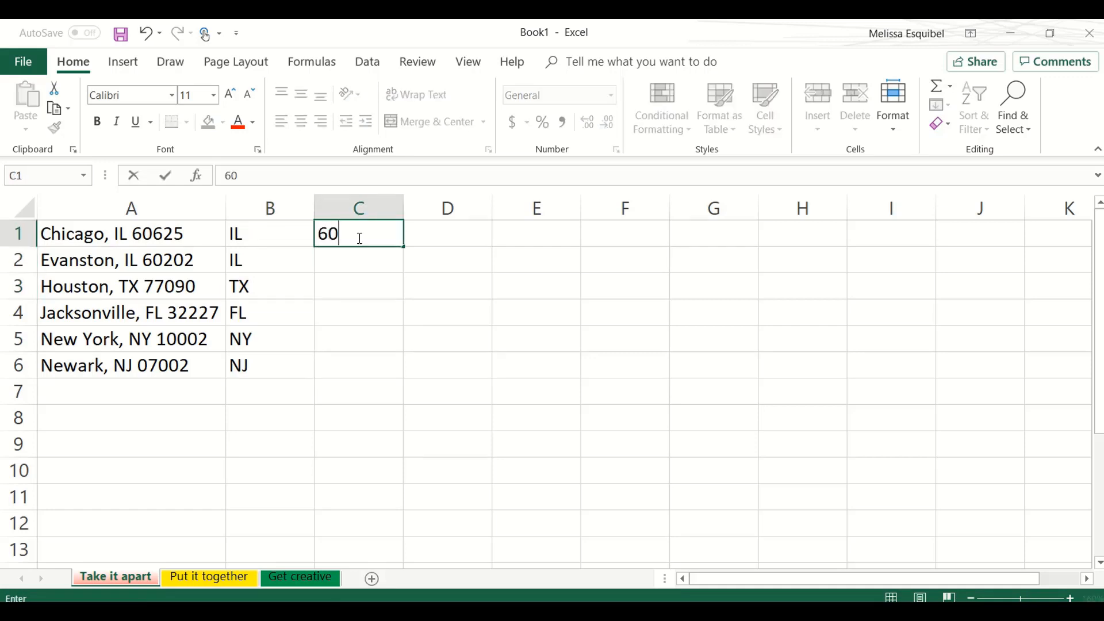
{"action": "type", "text": "625"}
{"action": "key", "text": "Return"}
{"action": "type", "text": "60202"}
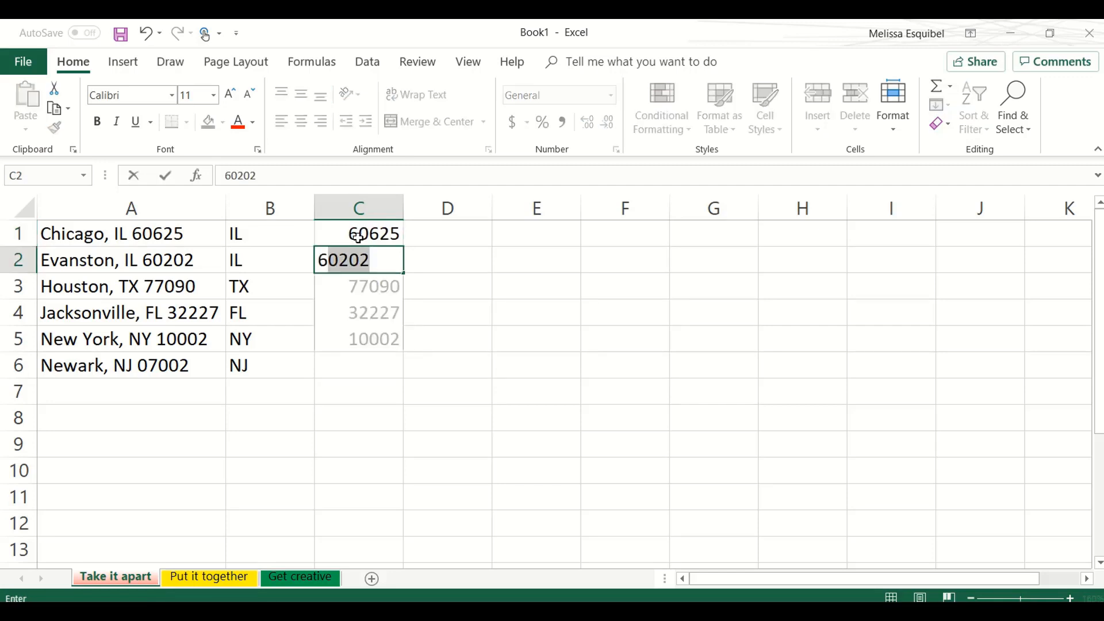
{"action": "key", "text": "Return"}
{"action": "key", "text": "Tab"}
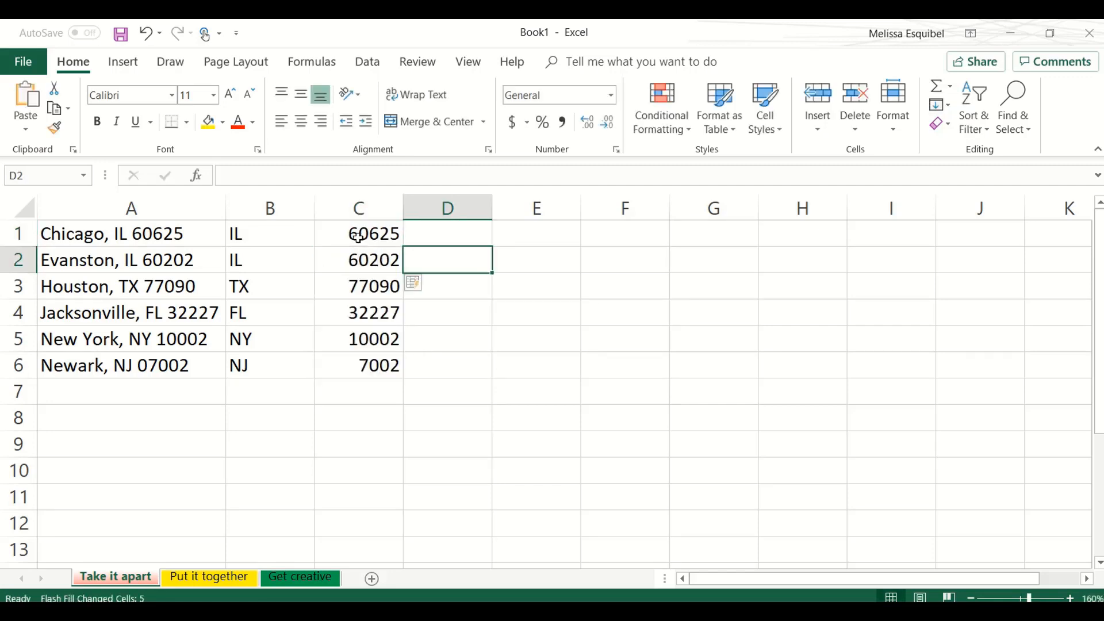
- Delete column C with the numeric ZIP codes
{"action": "left_click", "coordinate": [361, 366]}
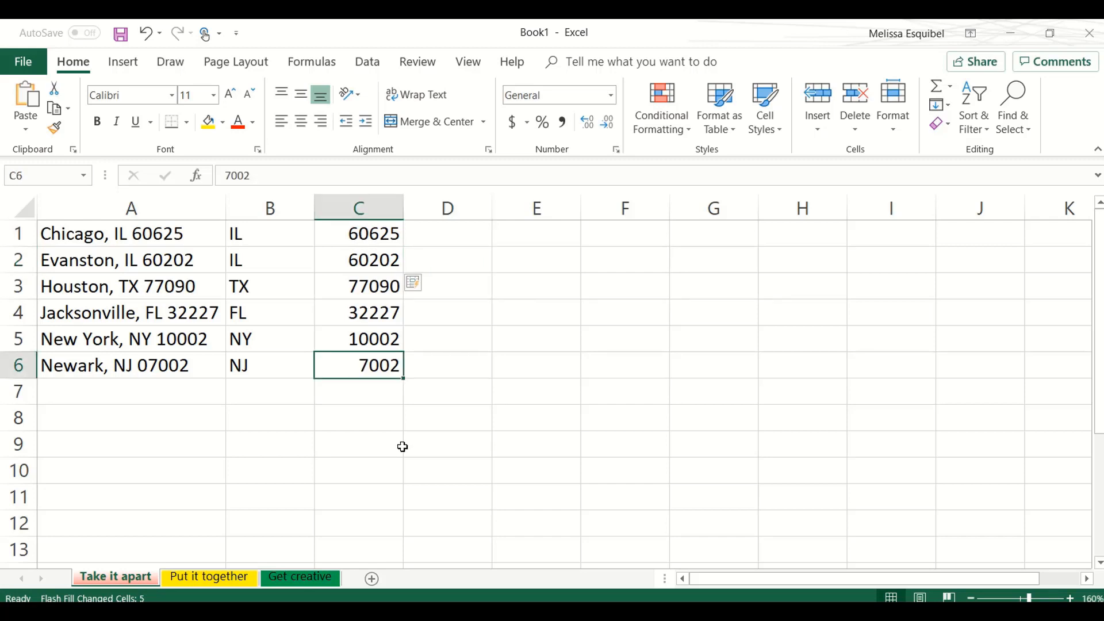
{"action": "left_click", "coordinate": [373, 205]}
{"action": "key", "text": "ctrl+minus"}
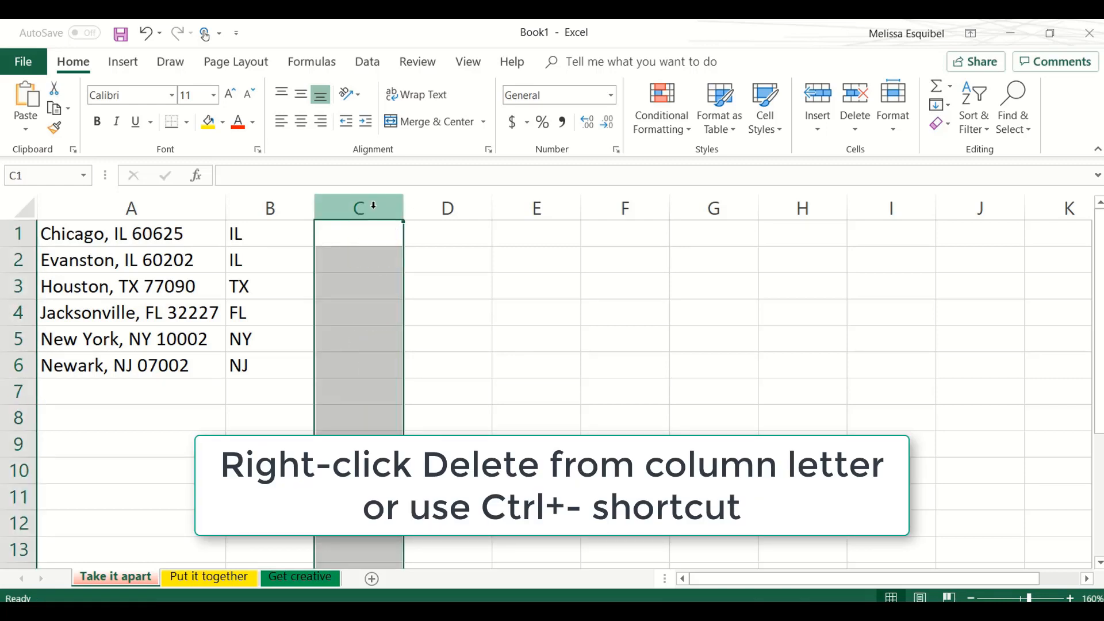
- Fill column C with the ZIP codes as text by Flash Fill, entering '60625 in C1 and '60202 in C2
{"action": "left_click", "coordinate": [362, 228]}
{"action": "type", "text": "'606"}
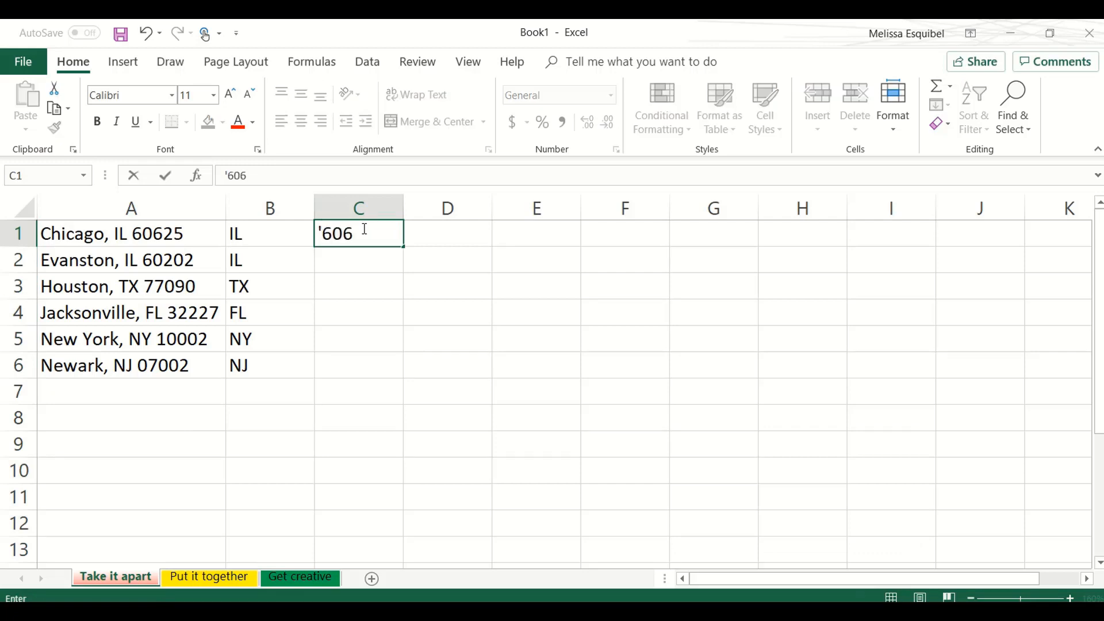
{"action": "type", "text": "25"}
{"action": "key", "text": "Return"}
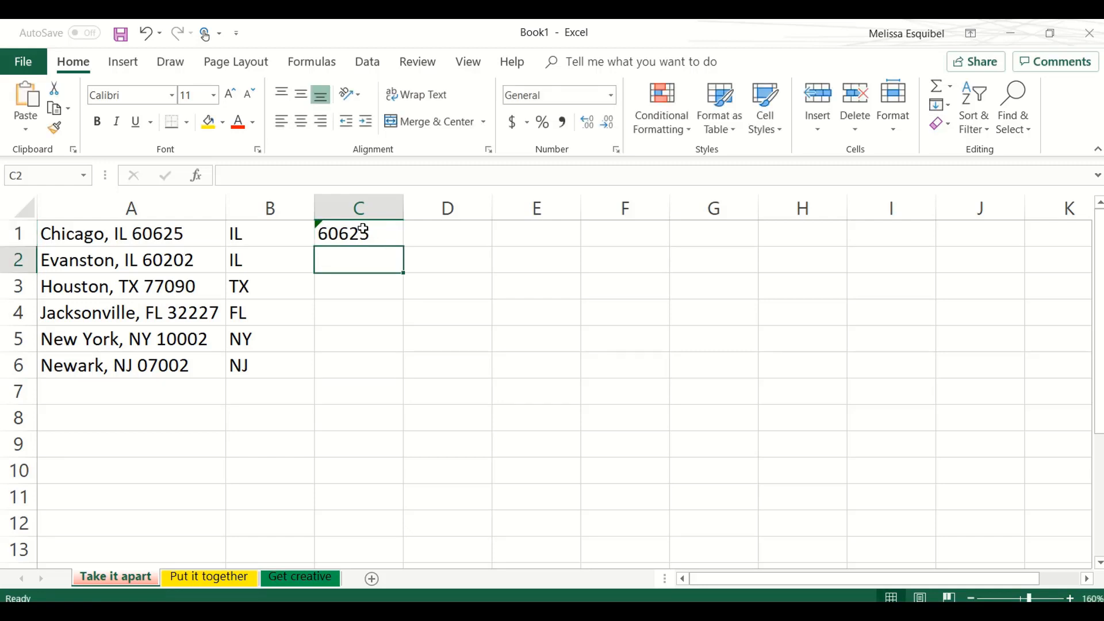
{"action": "type", "text": "'60202"}
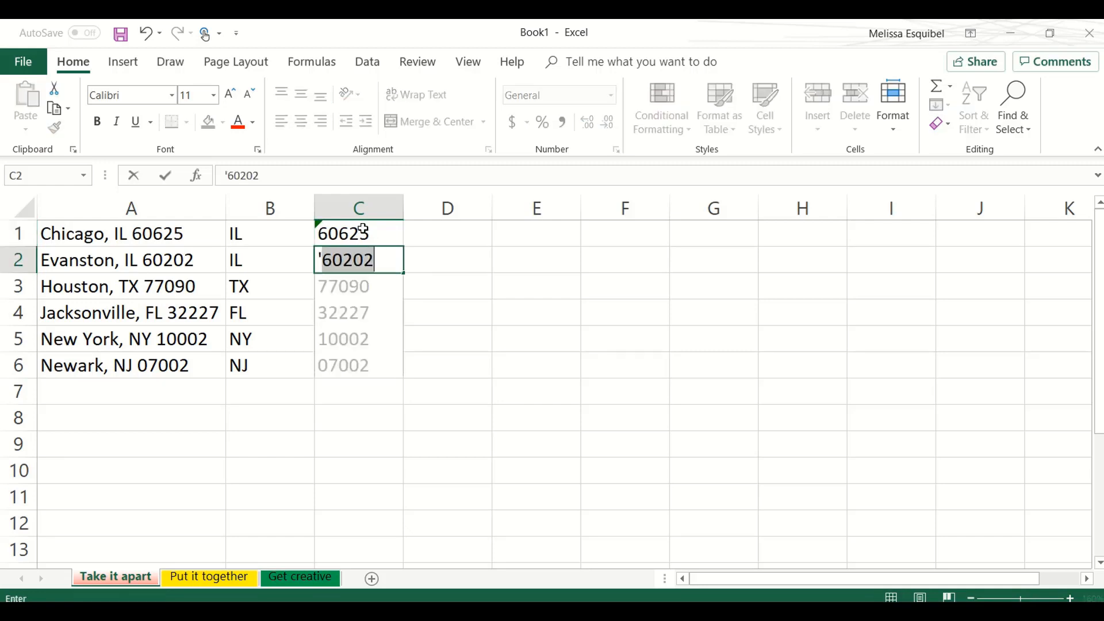
{"action": "key", "text": "Tab"}
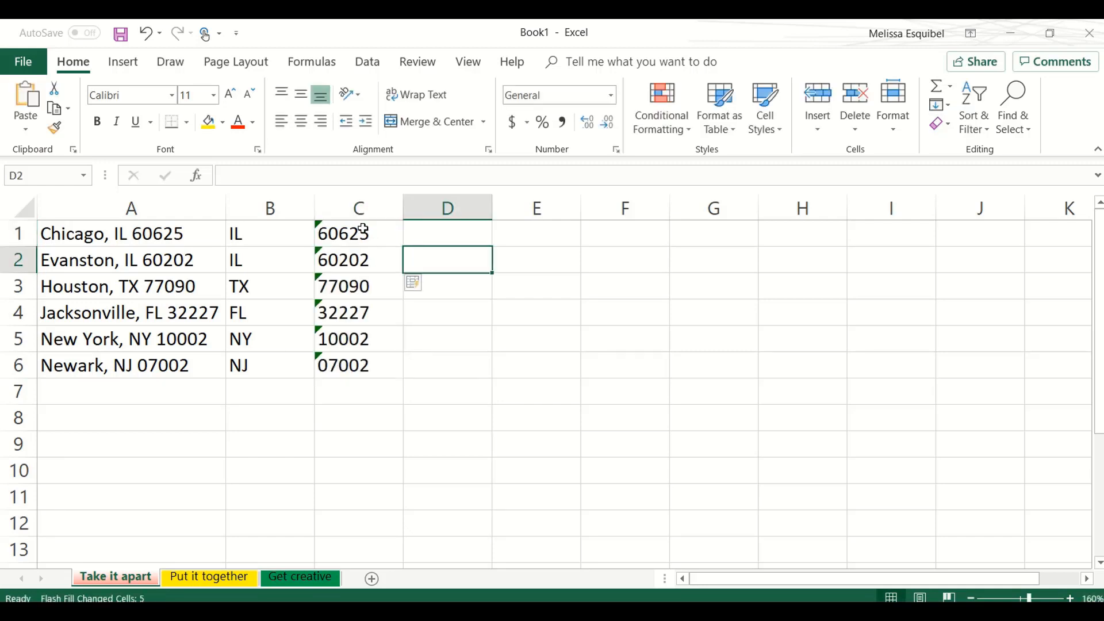
- Ignore the number-stored-as-text errors for the ZIP codes in C1:C6 and select D1
{"action": "left_click", "coordinate": [363, 229]}
{"action": "key", "text": "ctrl+shift+Down"}
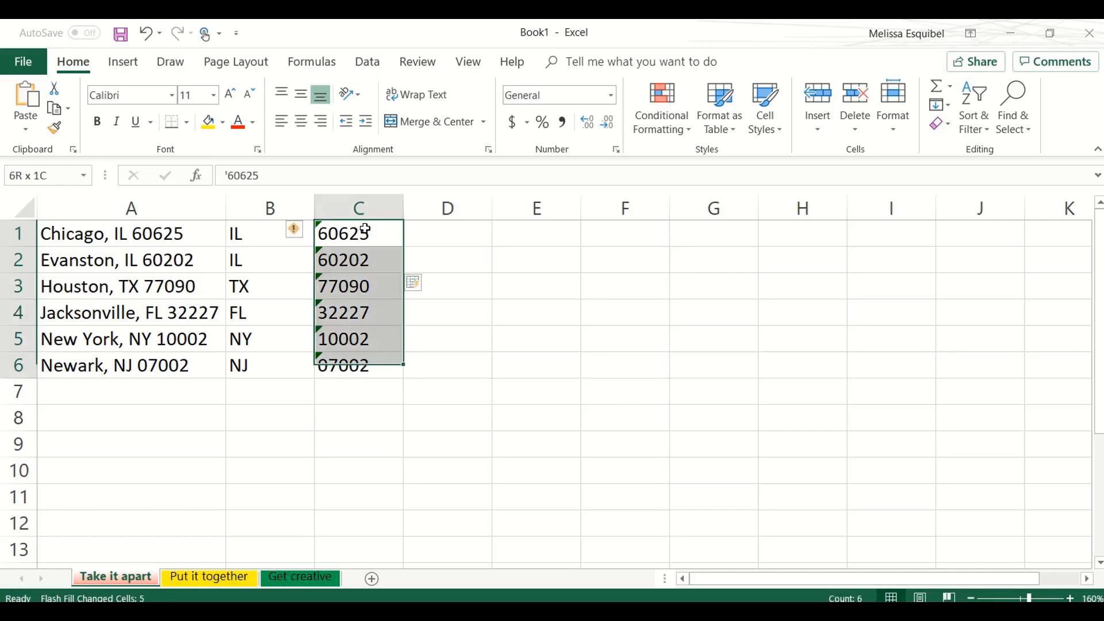
{"action": "left_click", "coordinate": [303, 235]}
{"action": "left_click", "coordinate": [270, 316]}
{"action": "left_click", "coordinate": [468, 234]}
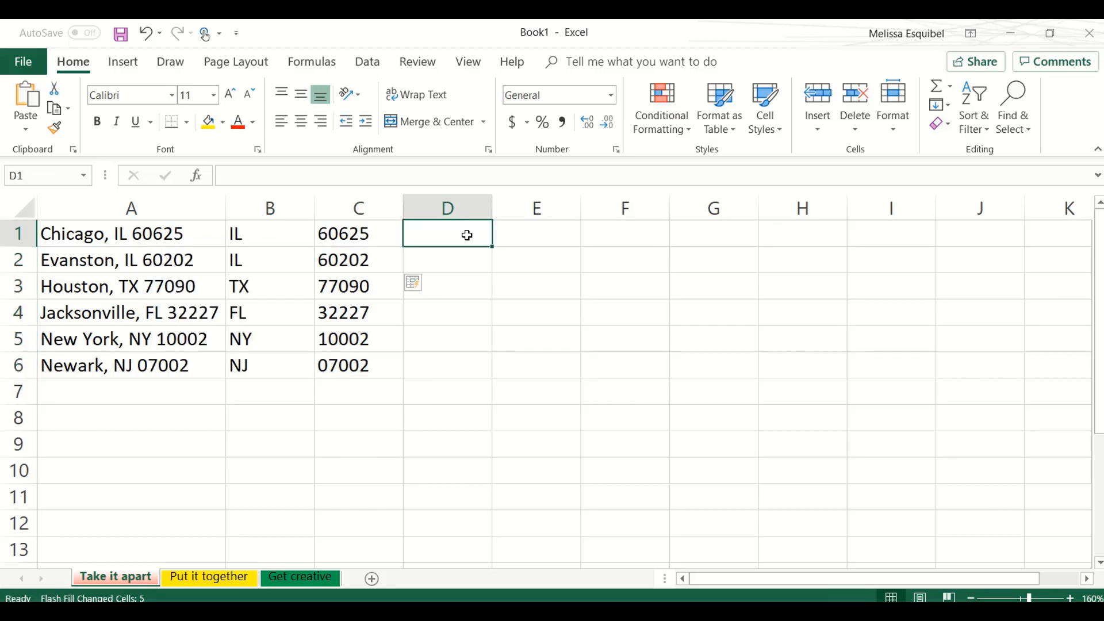